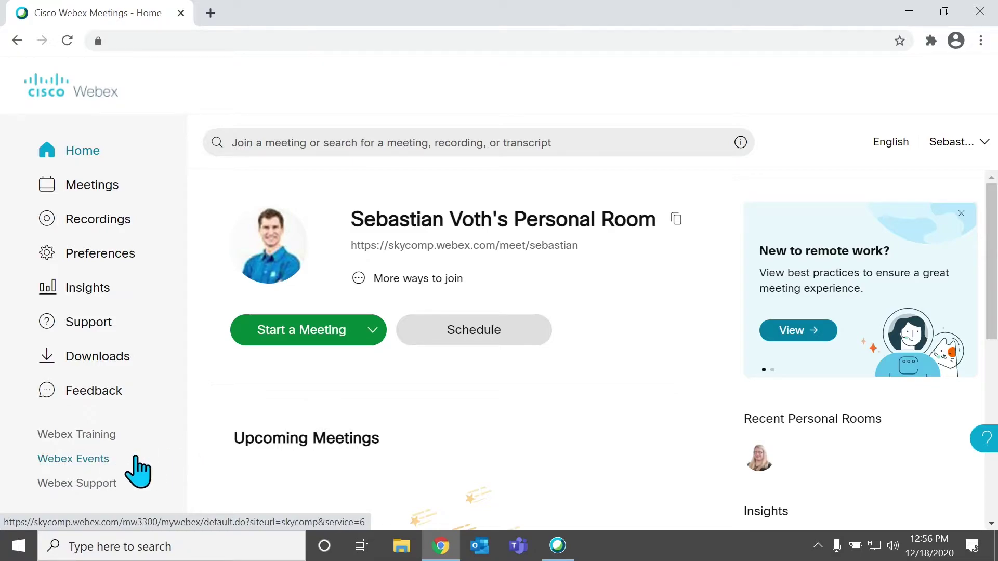
- Open Webex Events in a new tab from the Webex Meetings sidebar link
click(87, 461)
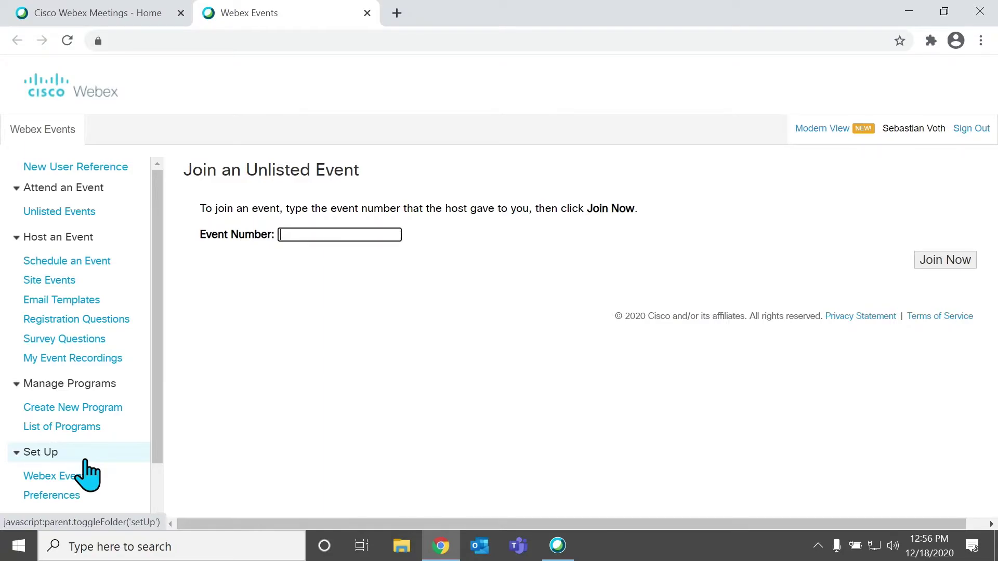
- Open the blank Schedule an Event form, look it over, and check the event type choices
click(72, 262)
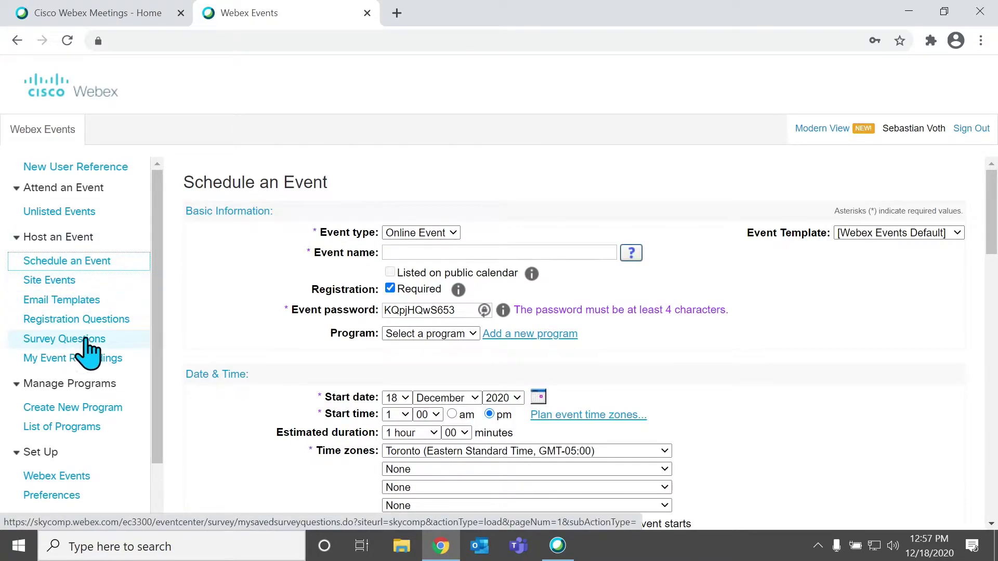
scroll(484, 244, down, 1)
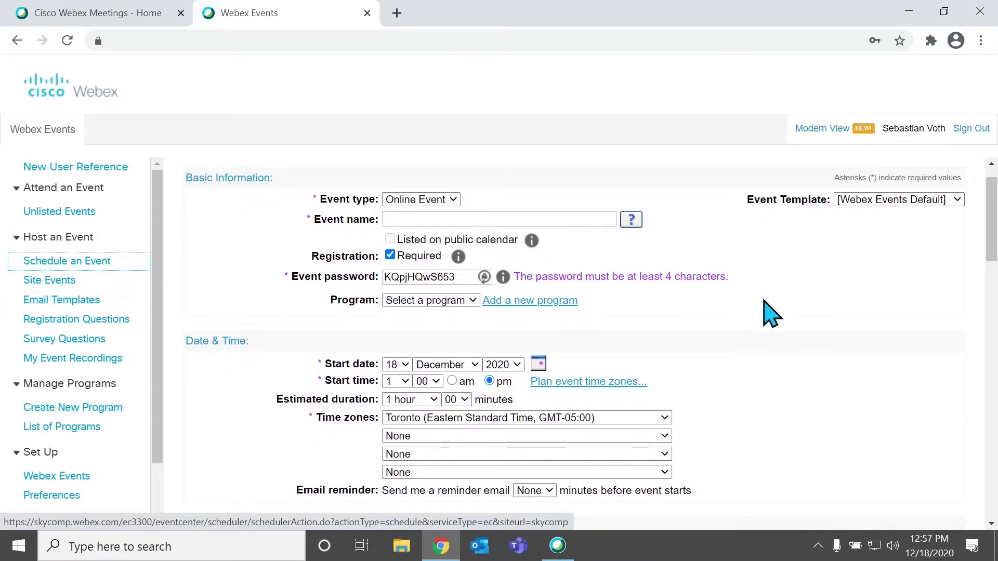
scroll(771, 313, down, 15)
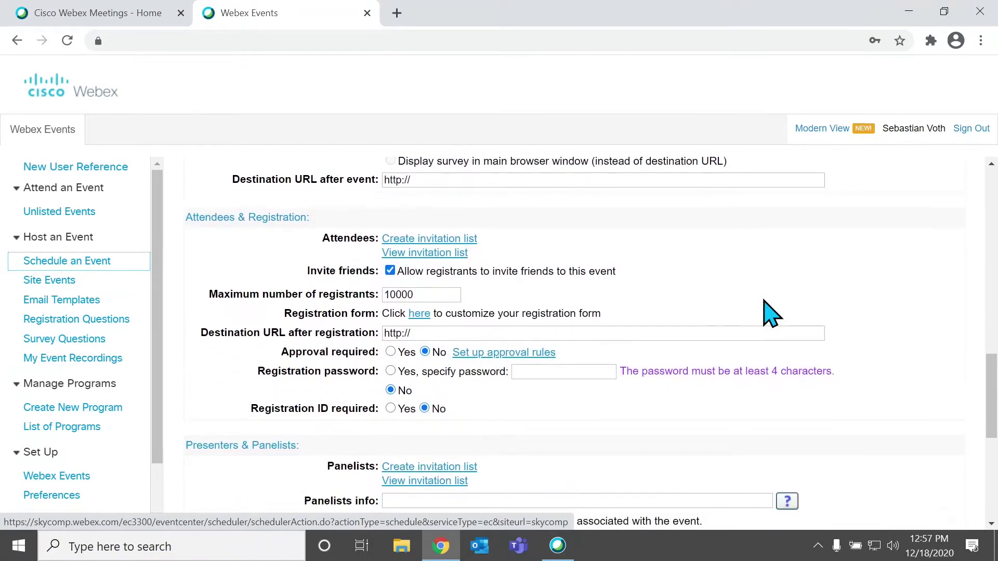
scroll(771, 314, down, 7)
scroll(771, 313, up, 15)
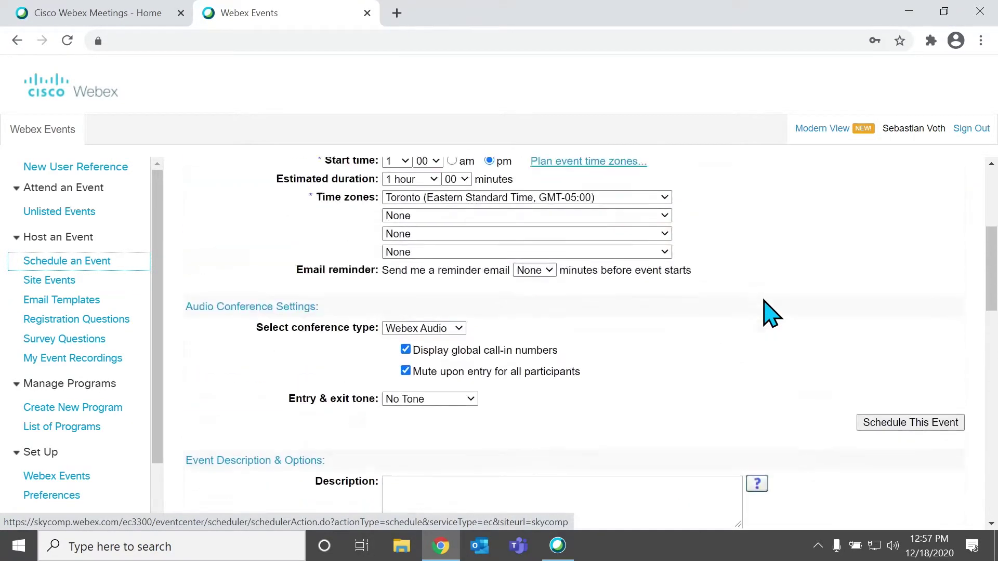
scroll(771, 313, up, 5)
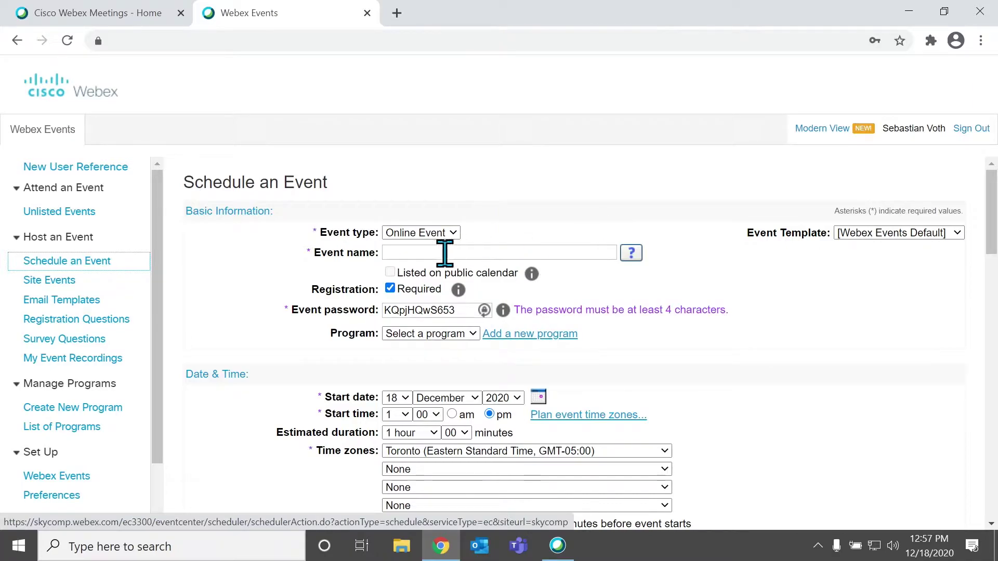
click(453, 234)
- Keep the type as Online Event and name the event 'Skycomp.ca/learn'
click(455, 235)
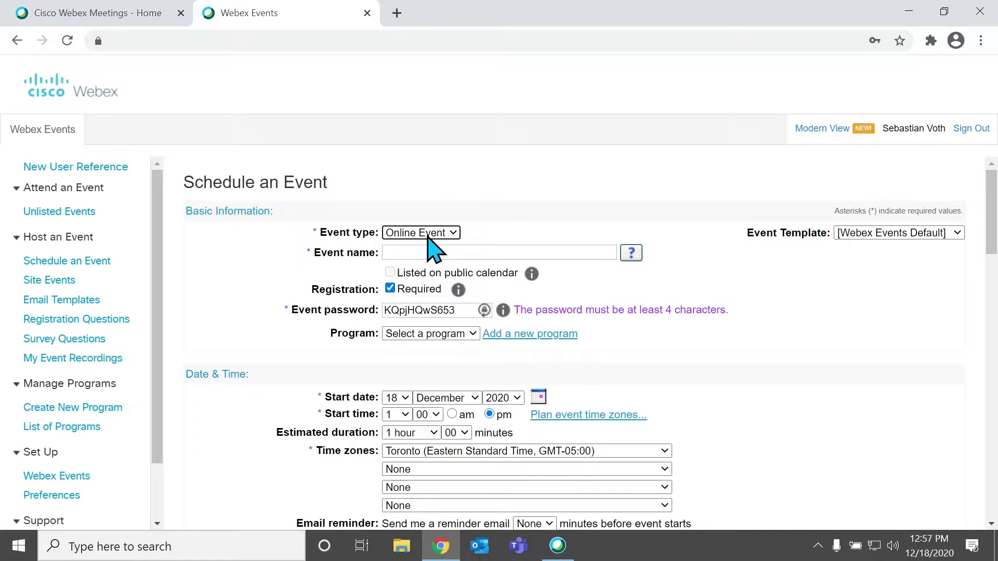
click(510, 250)
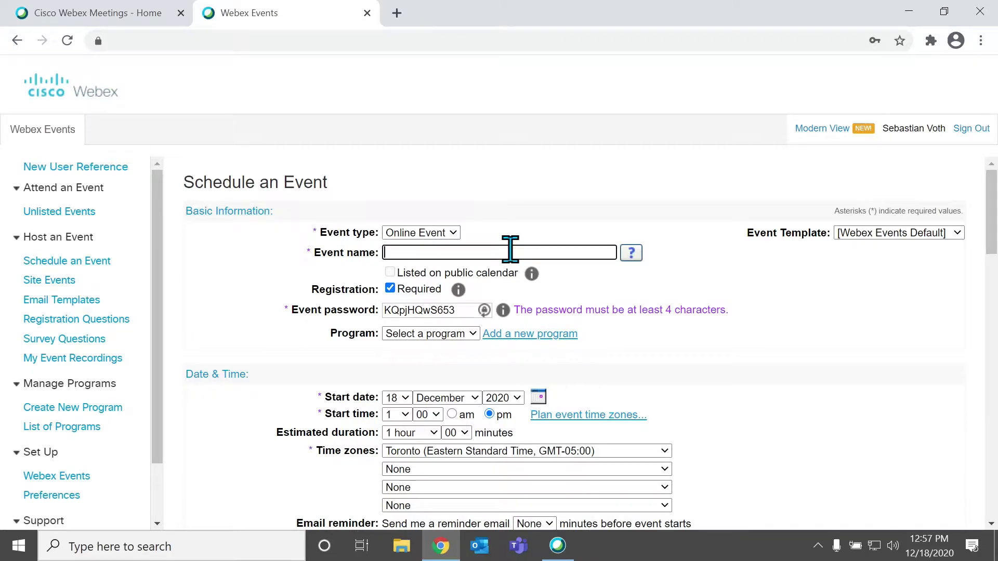
text(Skycomp.ca/learn)
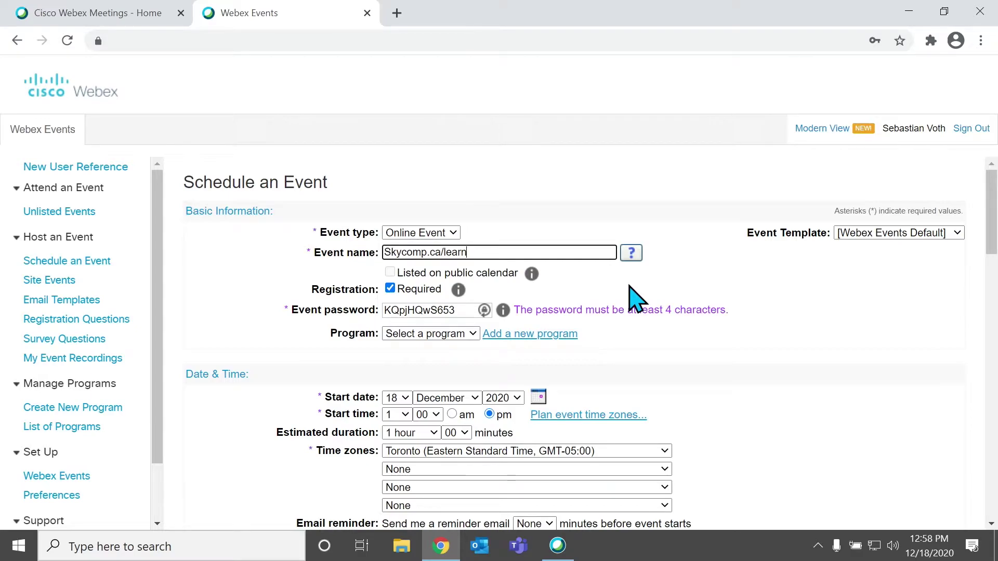
scroll(826, 378, down, 1)
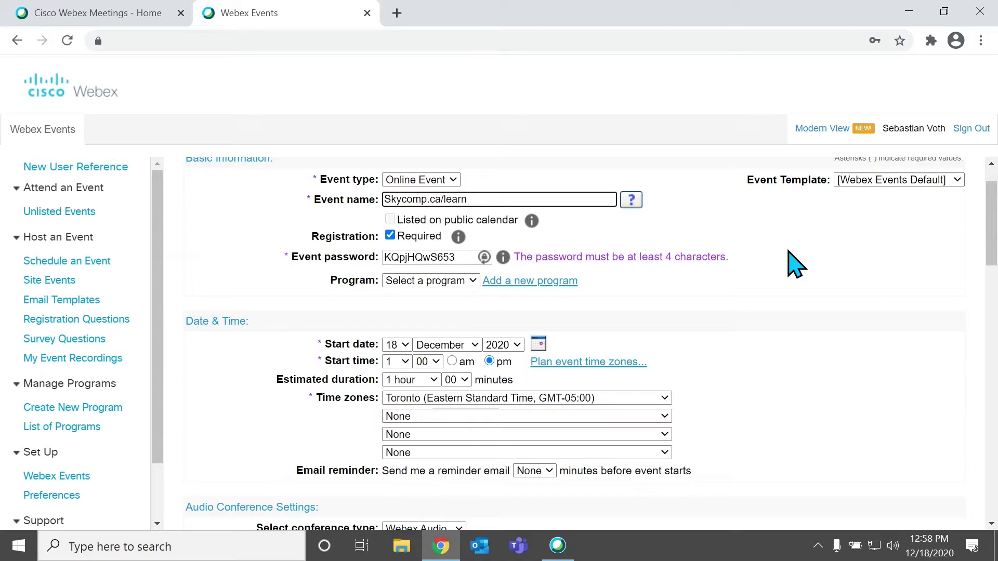
scroll(641, 322, down, 1)
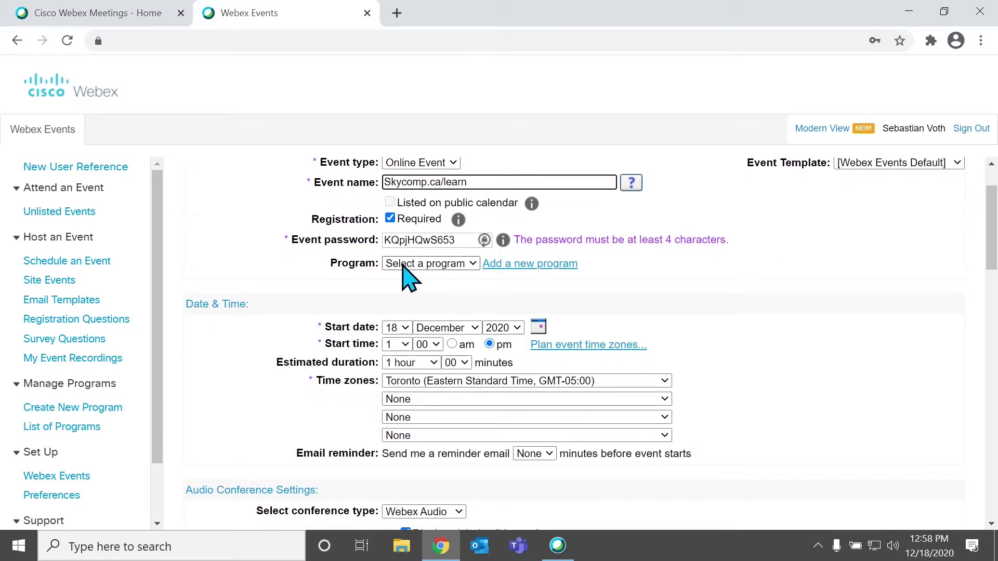
click(402, 264)
click(564, 265)
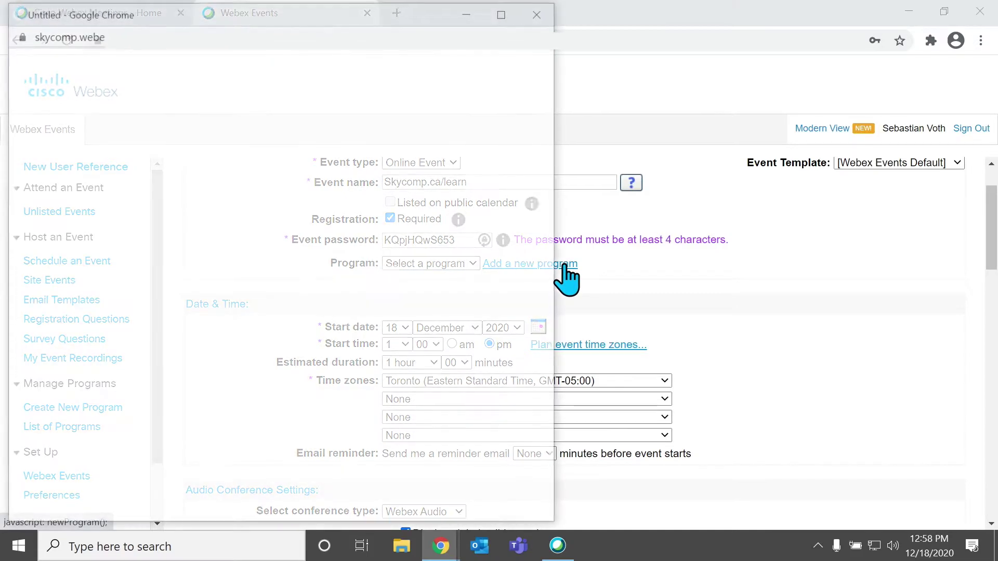
scroll(405, 313, down, 5)
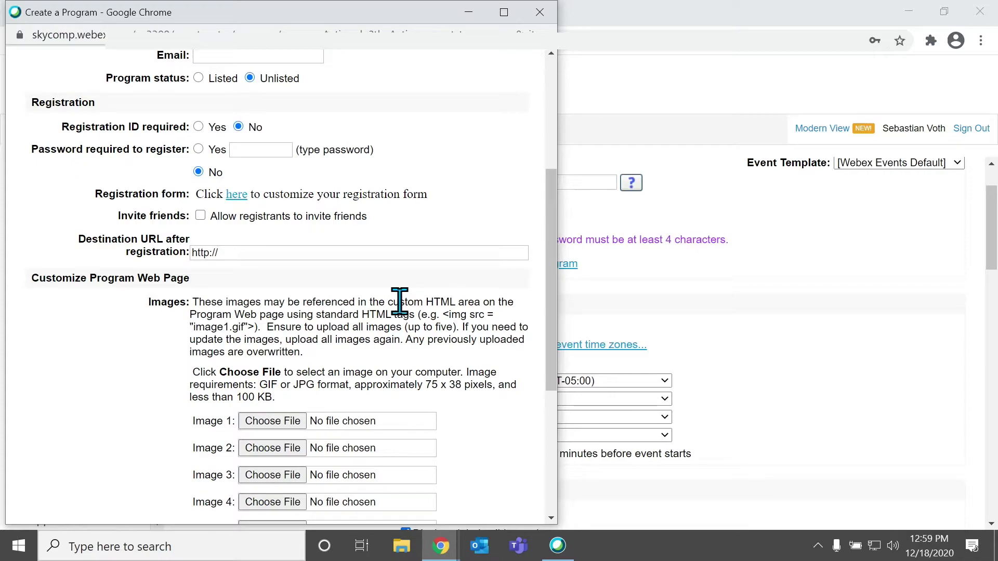
scroll(398, 304, down, 2)
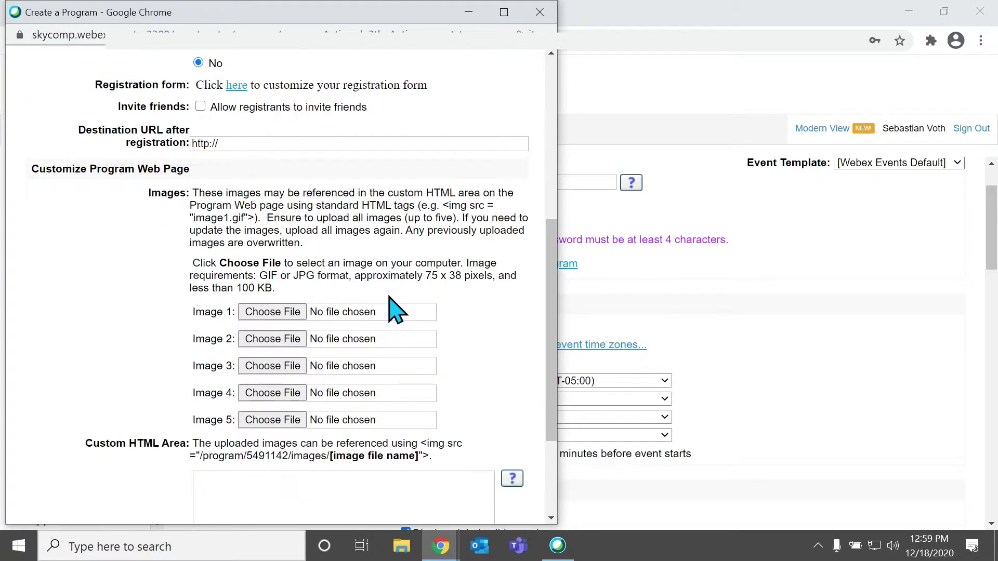
scroll(514, 338, down, 3)
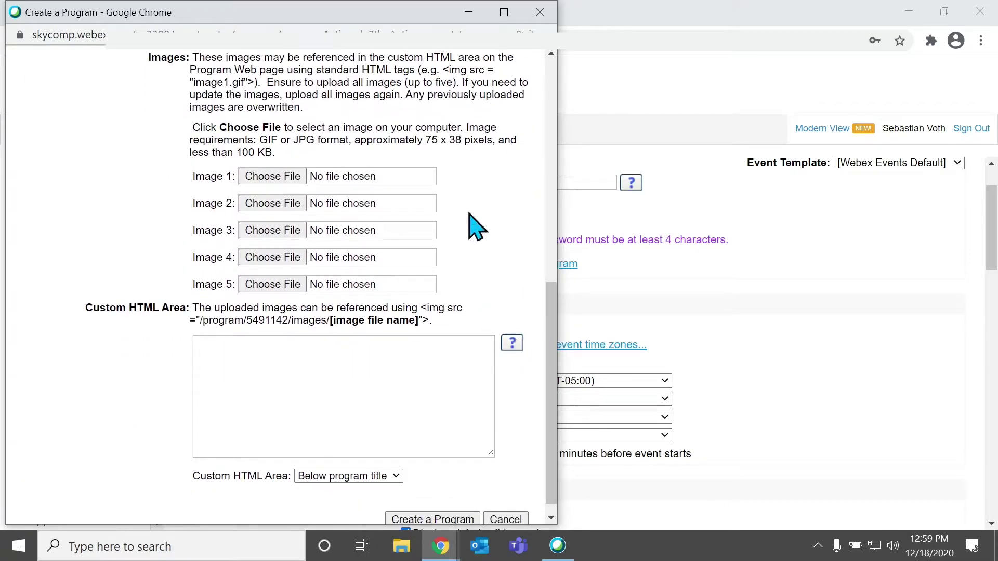
scroll(469, 222, down, 1)
scroll(469, 223, up, 12)
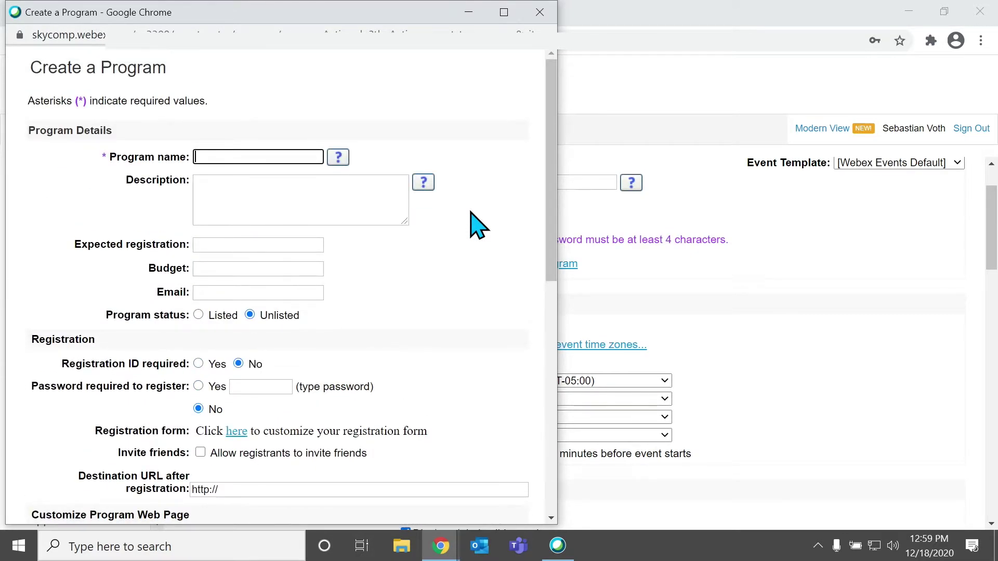
click(540, 13)
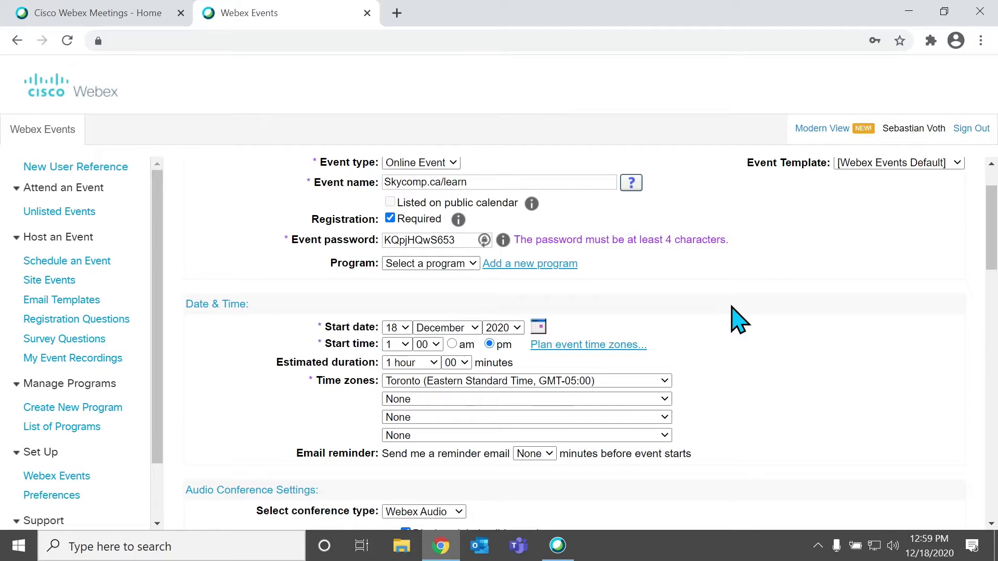
scroll(784, 412, down, 1)
scroll(709, 291, down, 2)
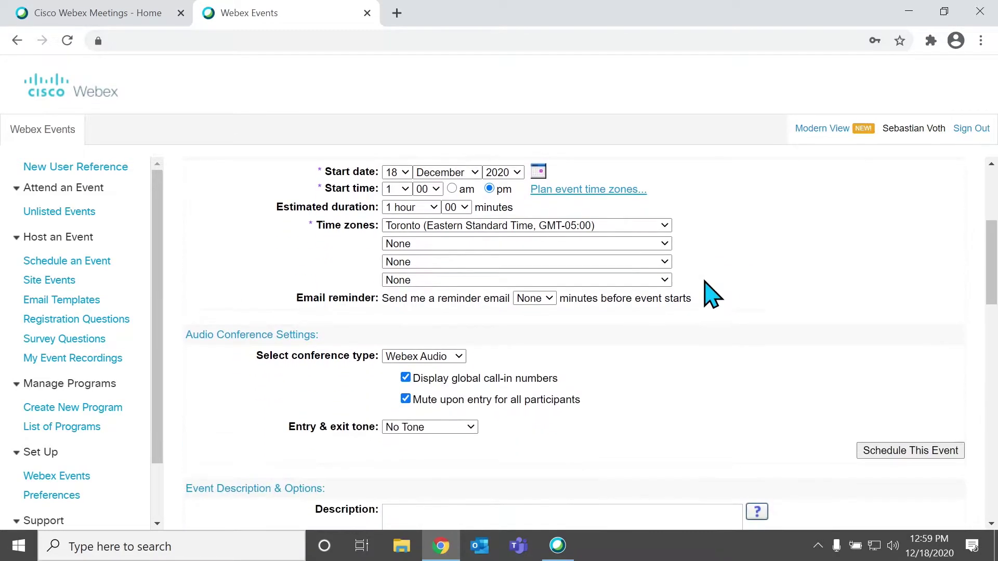
scroll(779, 293, up, 2)
scroll(795, 294, down, 1)
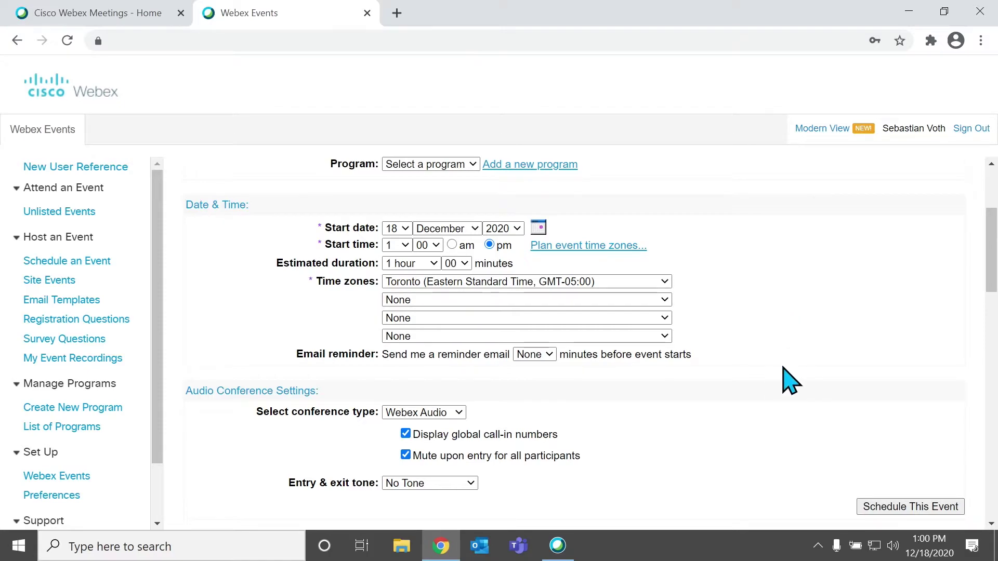
scroll(790, 382, down, 4)
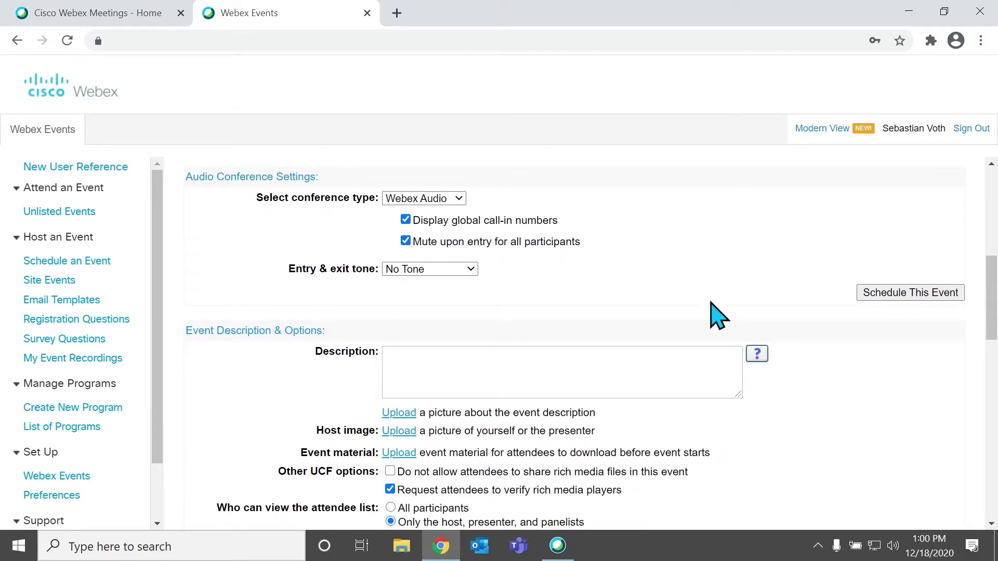
scroll(715, 314, up, 3)
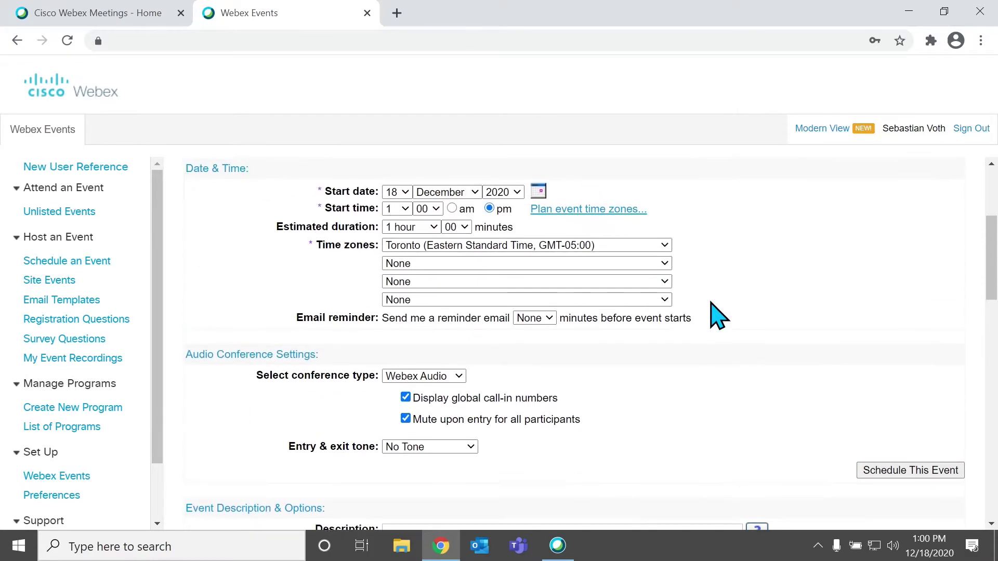
click(541, 321)
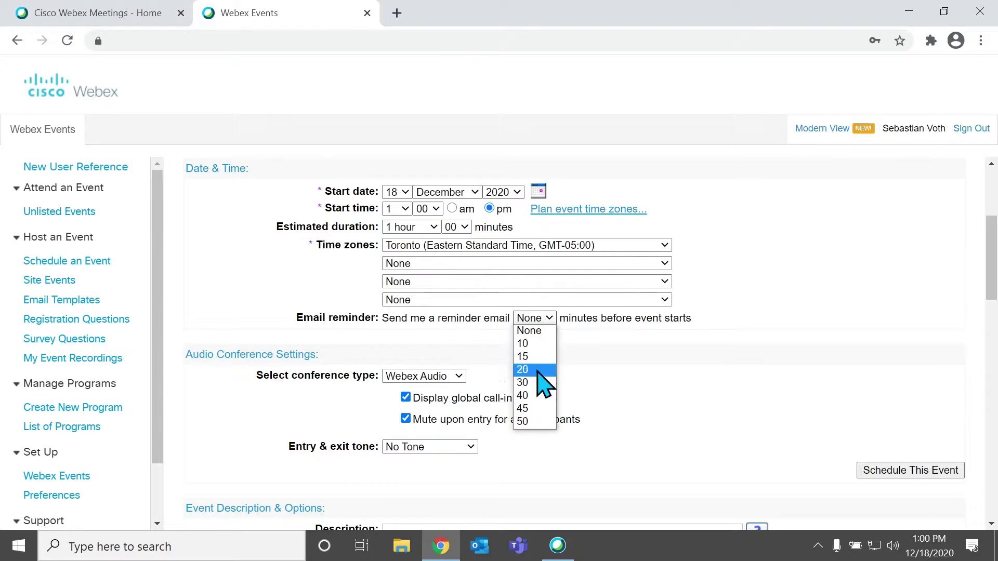
click(748, 301)
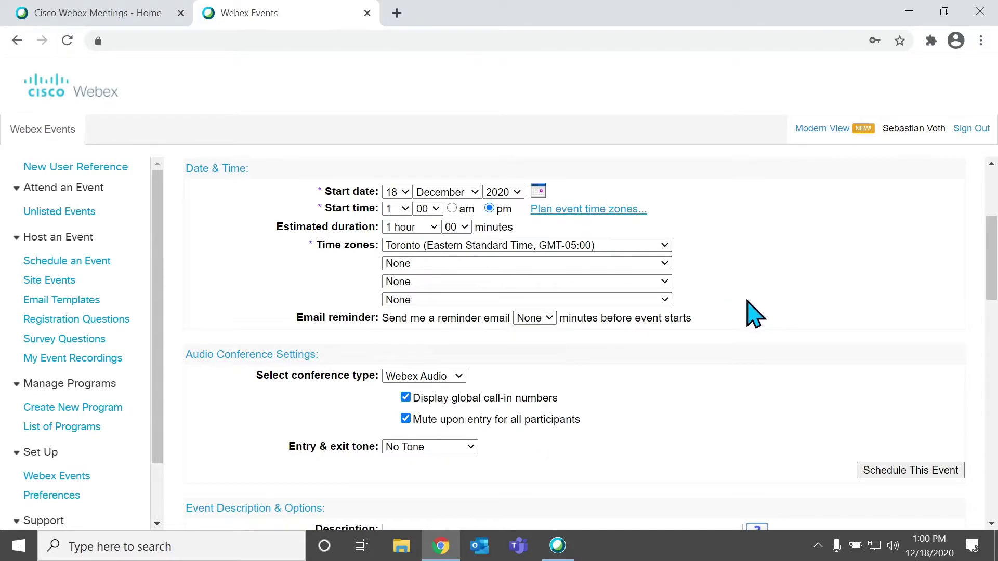
scroll(666, 456, down, 1)
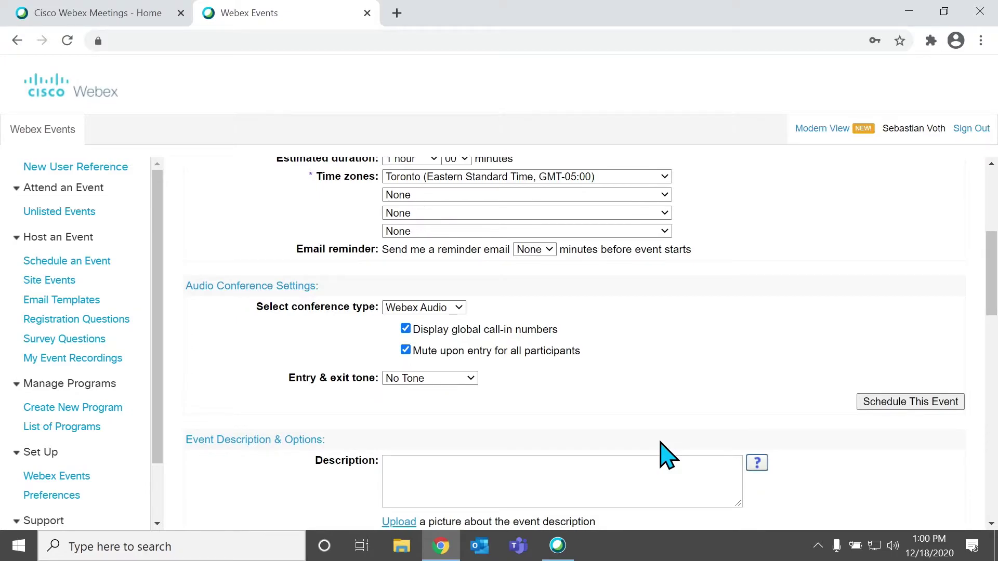
scroll(654, 348, down, 1)
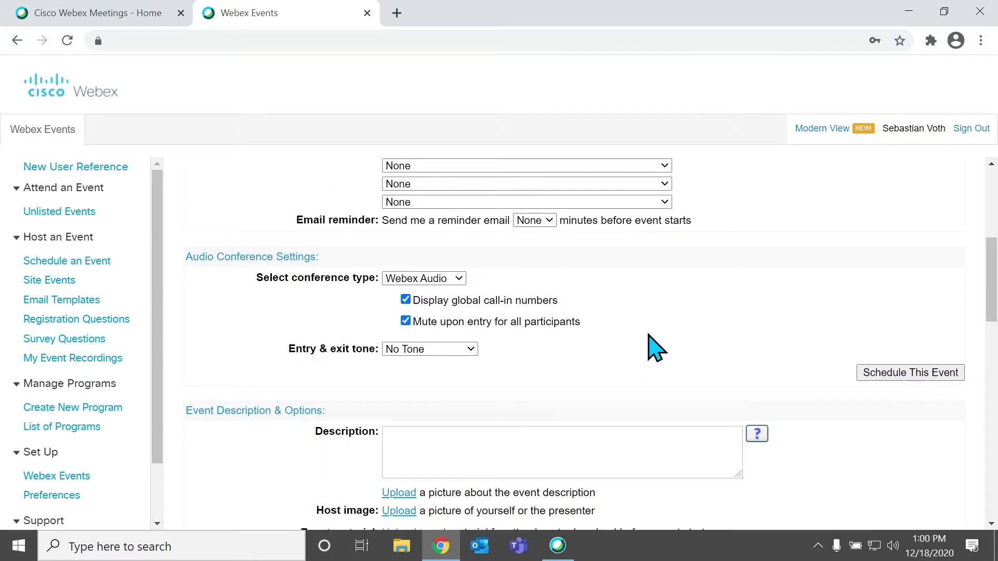
scroll(646, 286, down, 3)
scroll(645, 285, up, 1)
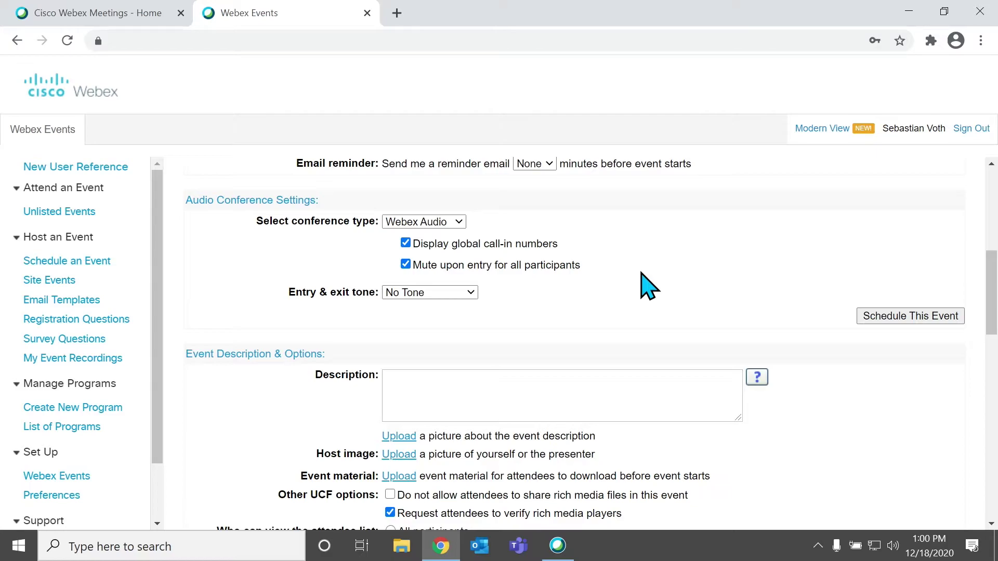
scroll(800, 322, down, 4)
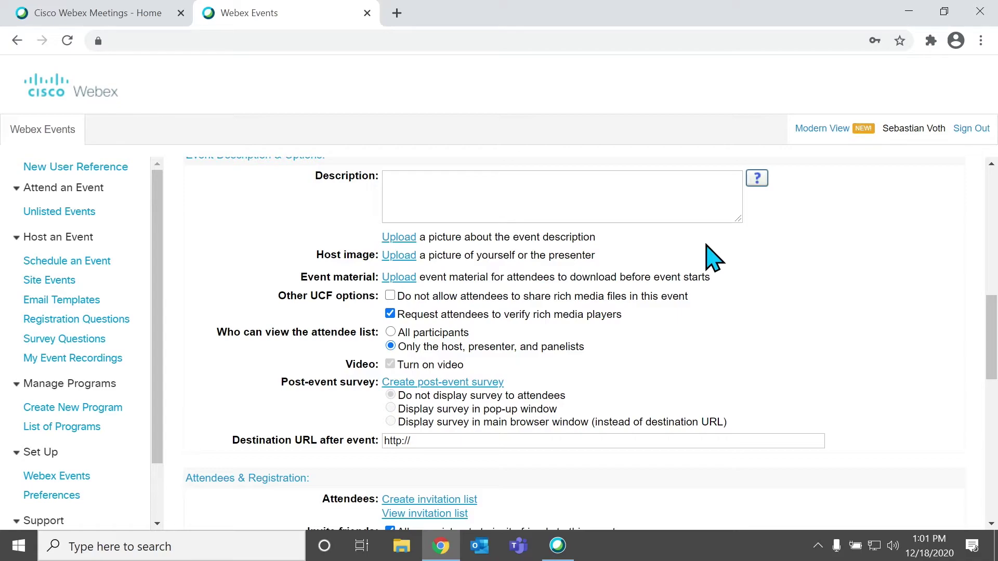
- Uncheck 'Request attendees to verify rich media players' under Other UCF options
scroll(707, 244, down, 2)
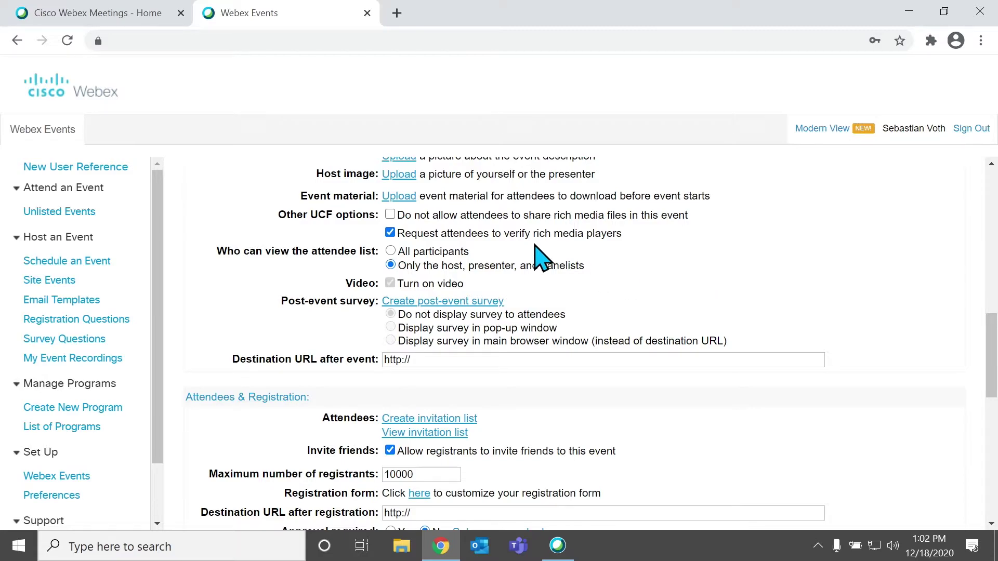
click(390, 232)
scroll(644, 300, down, 1)
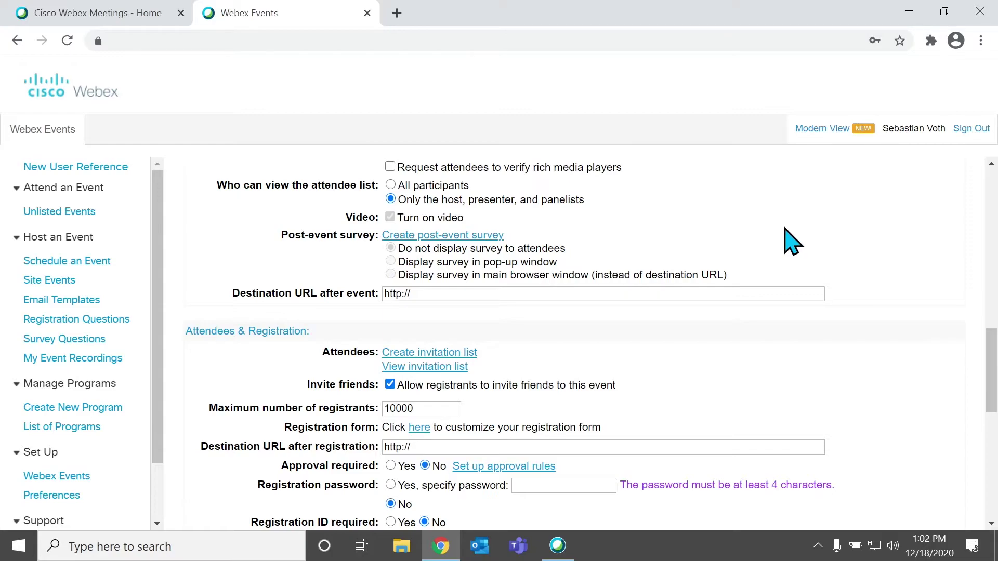
scroll(792, 241, down, 3)
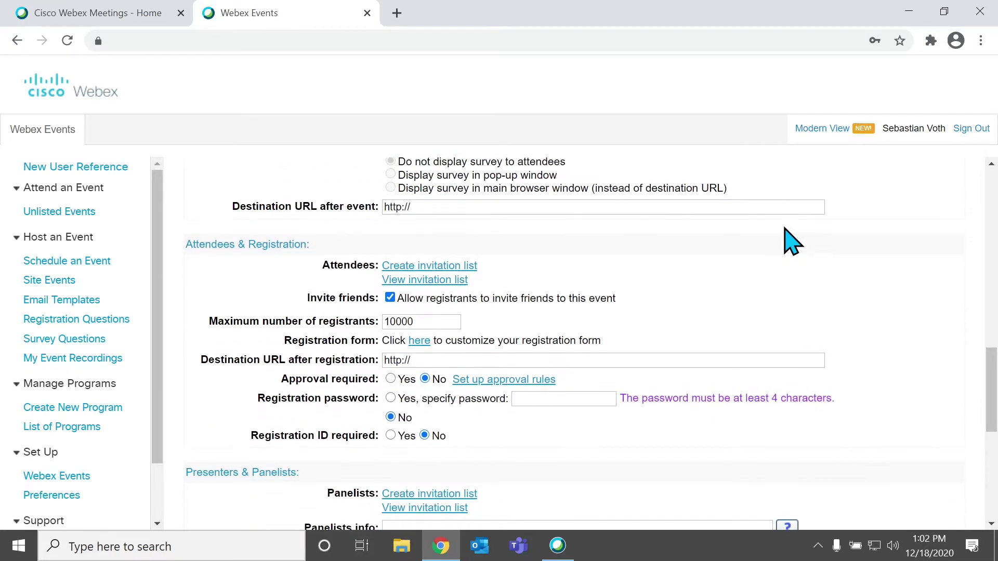
scroll(792, 241, up, 1)
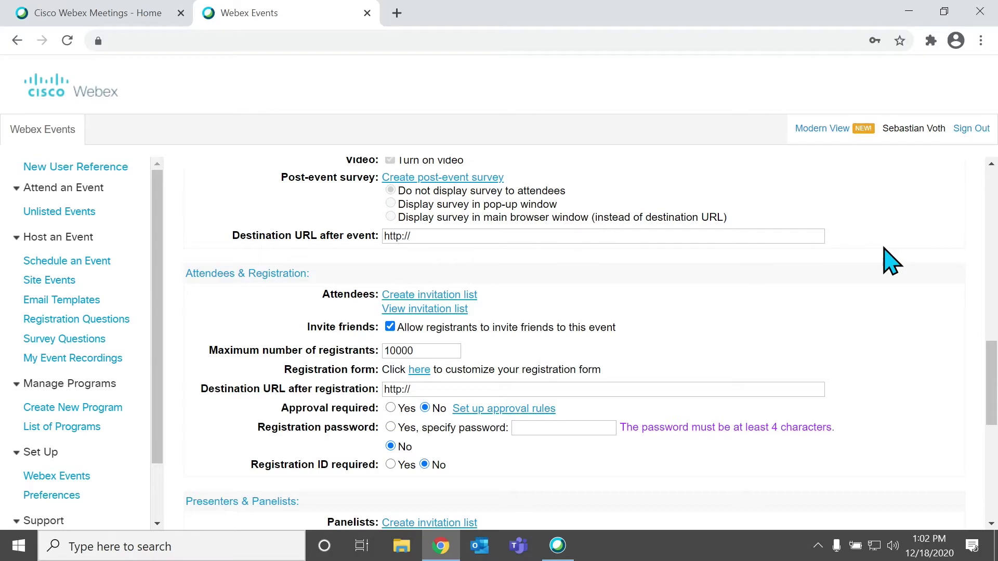
- Uncheck 'Allow registrants to invite friends to this event' under Attendees & Registration
scroll(890, 262, down, 3)
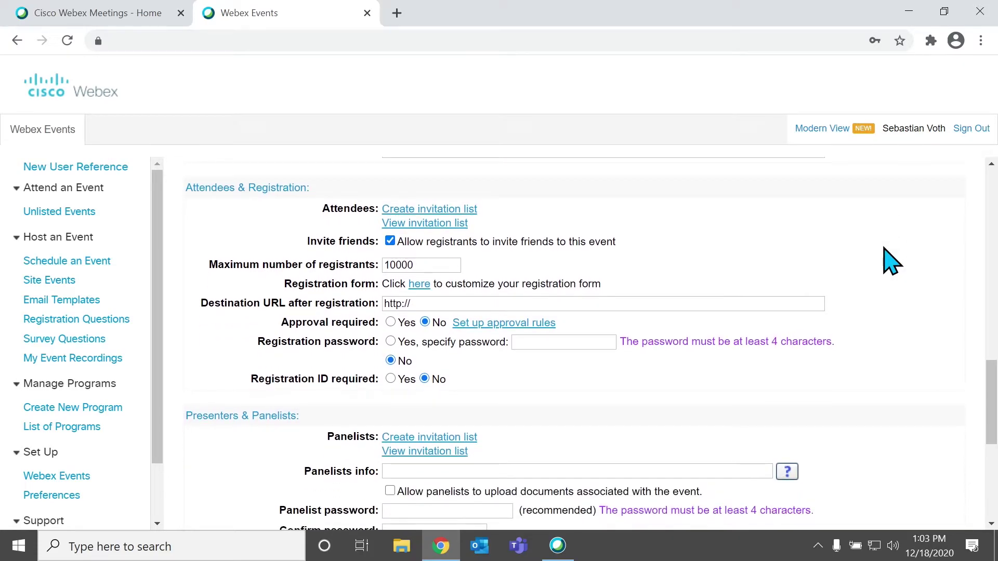
scroll(890, 261, up, 1)
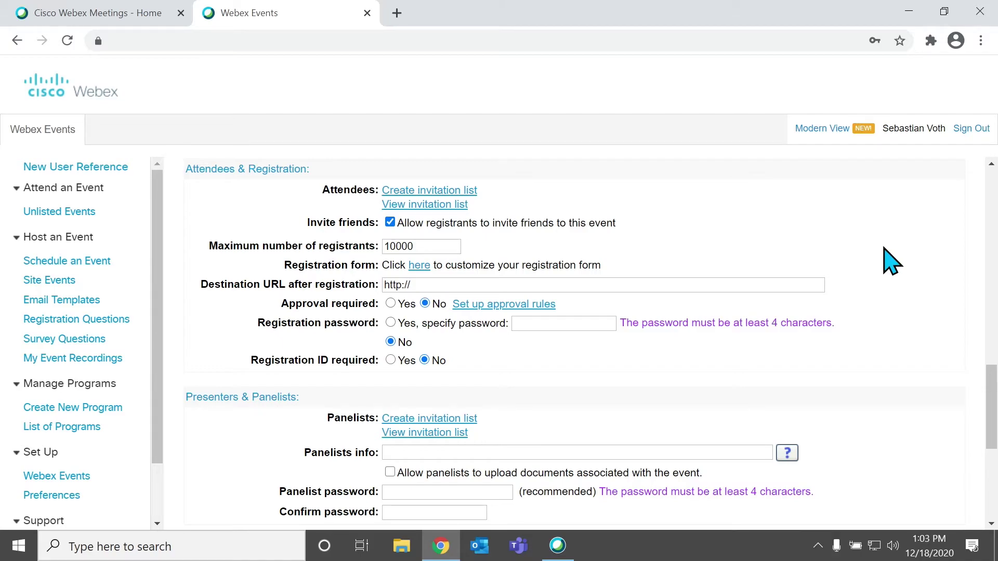
click(389, 222)
scroll(569, 313, down, 1)
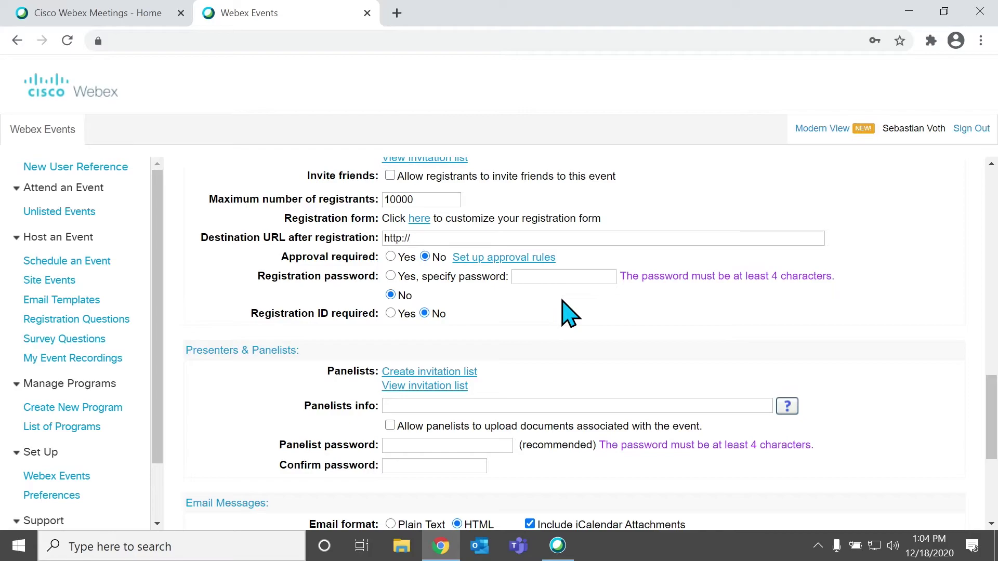
scroll(568, 314, down, 3)
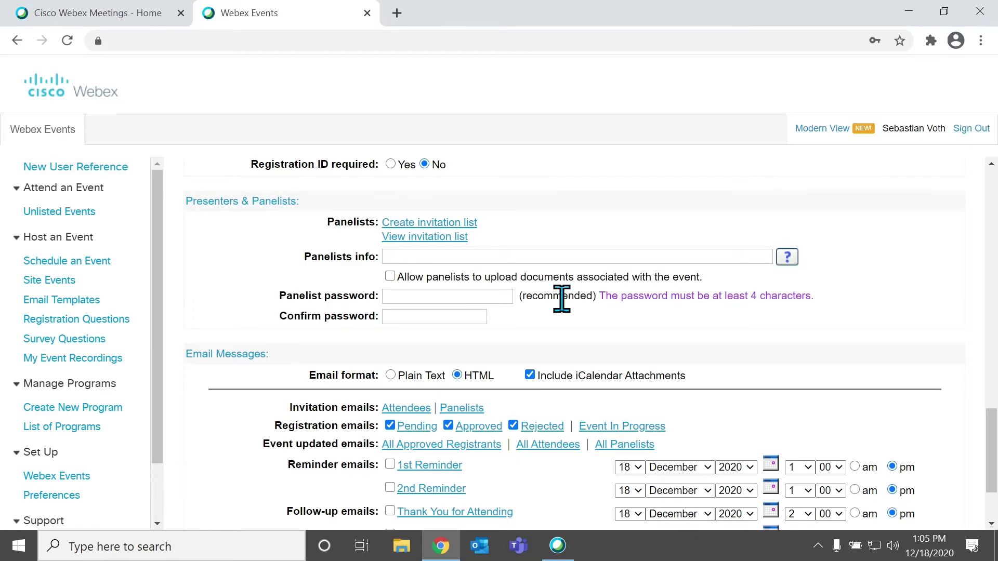
scroll(803, 260, down, 3)
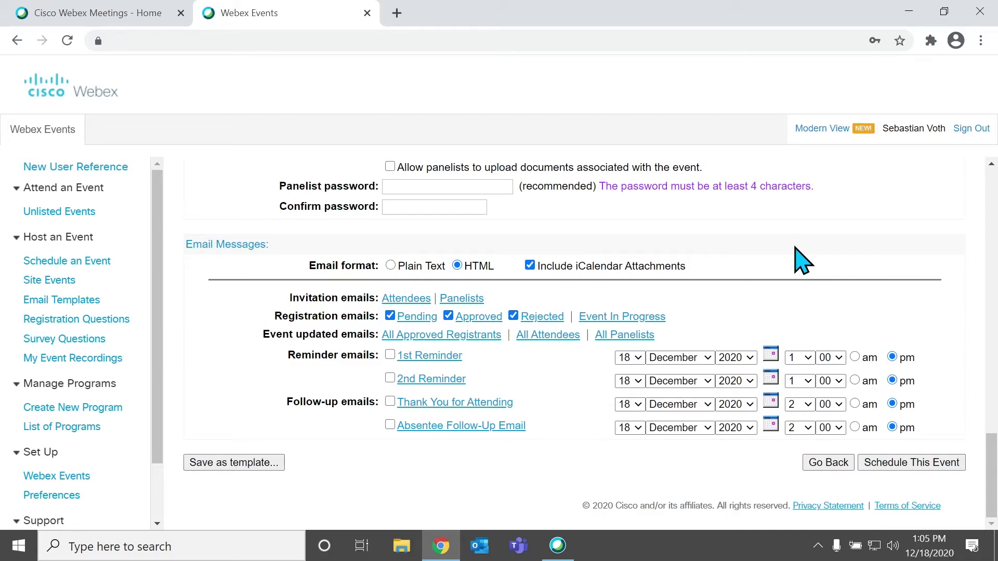
click(893, 462)
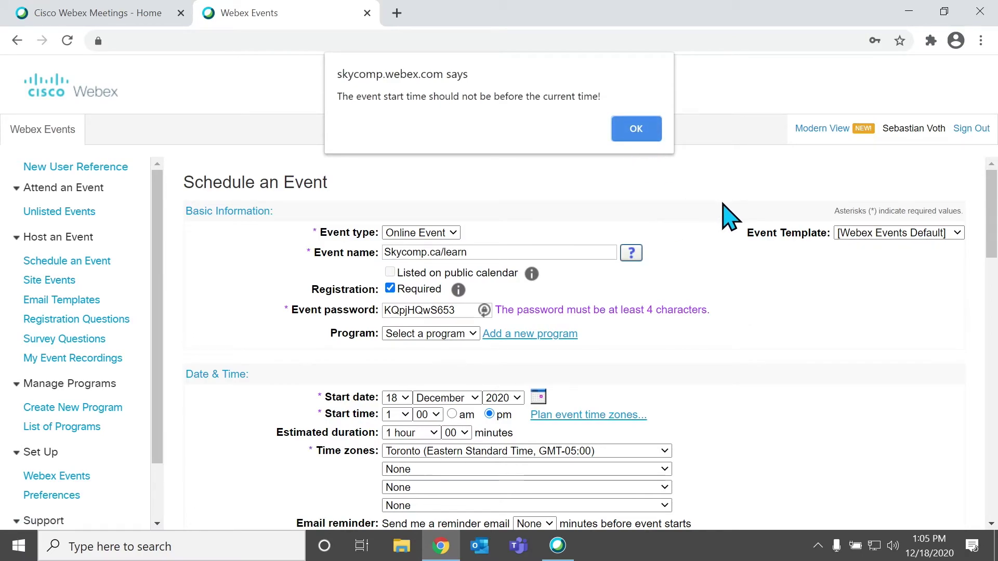
- Dismiss the start-time warning, set the start day to 19, and schedule the event
click(634, 130)
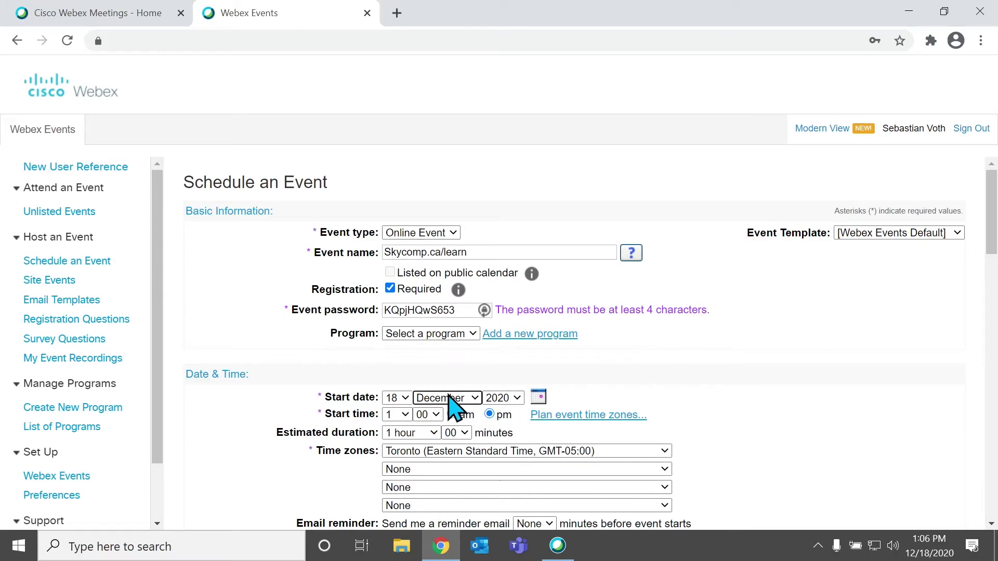
click(404, 401)
click(397, 372)
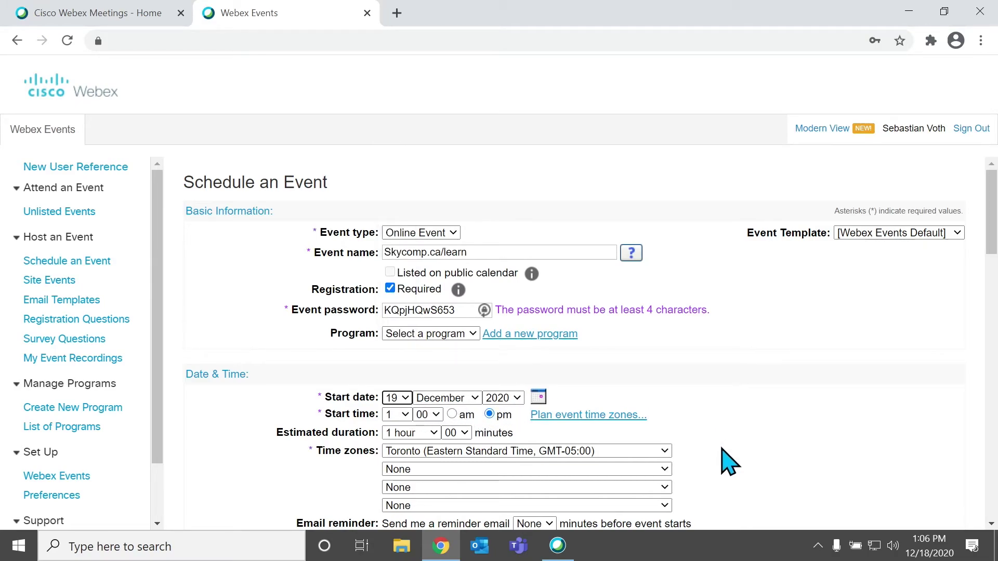
scroll(727, 458, down, 8)
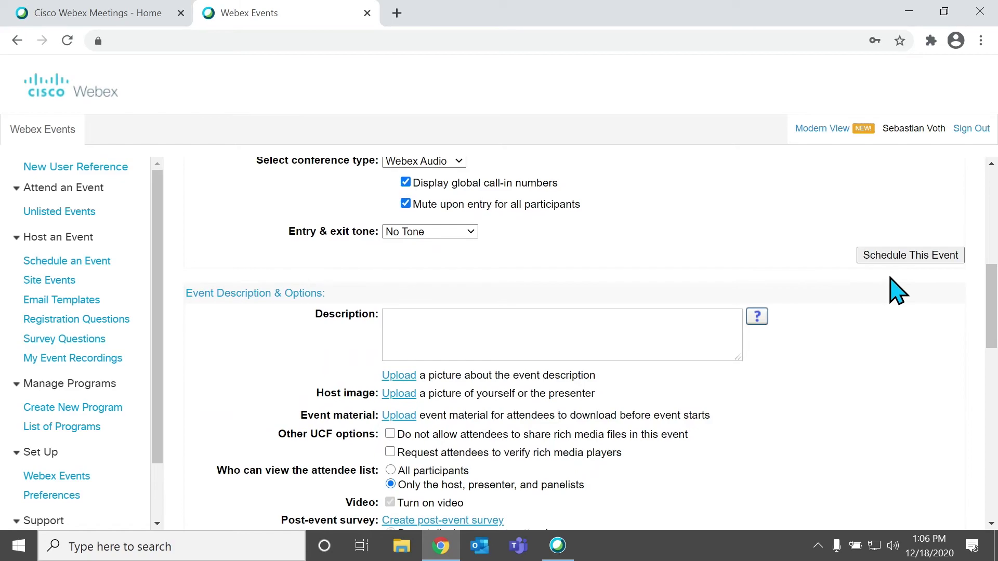
click(894, 260)
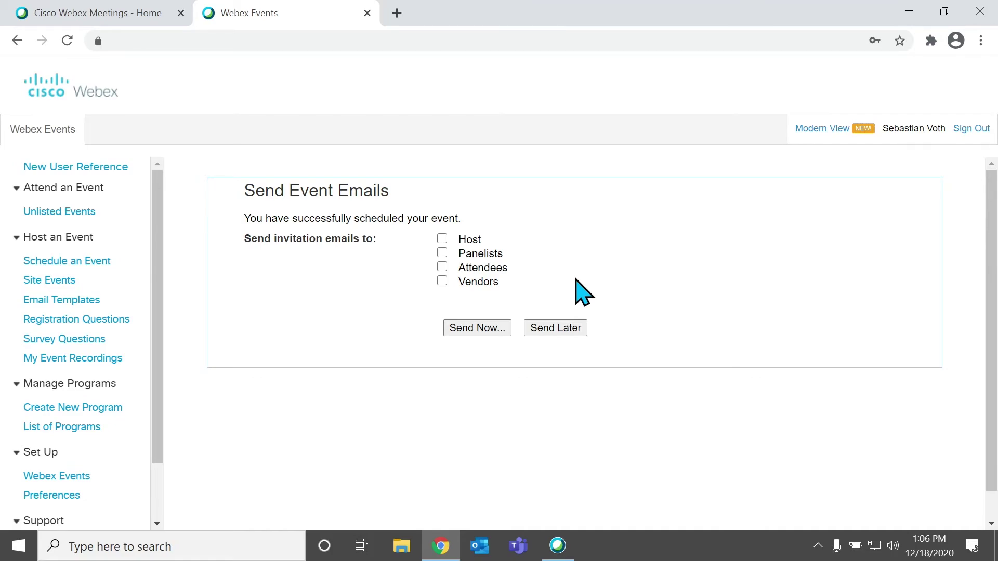
- Choose Send Later for invitations and review the event information for 19 December 2020, 1:00 pm
click(555, 328)
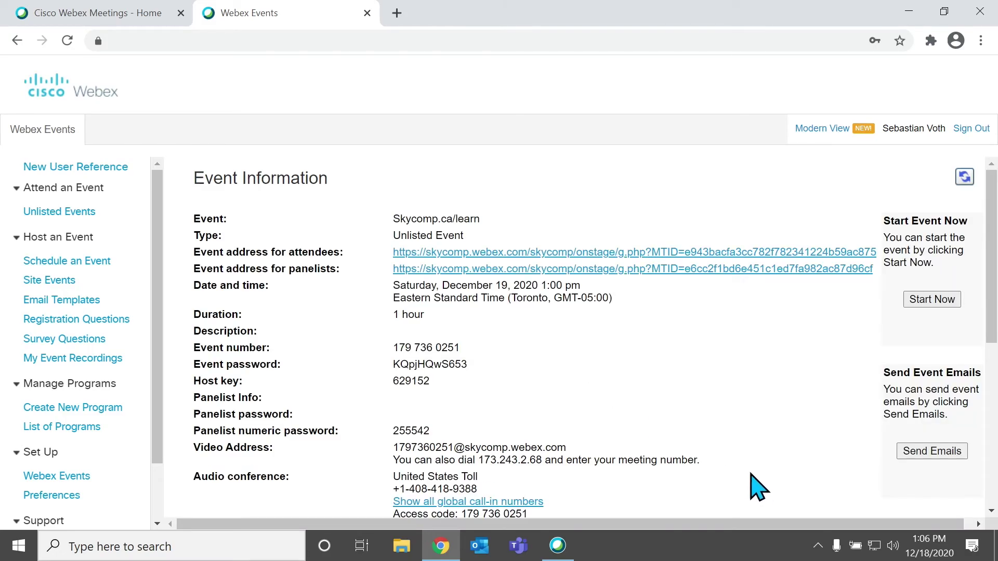
scroll(722, 462, down, 6)
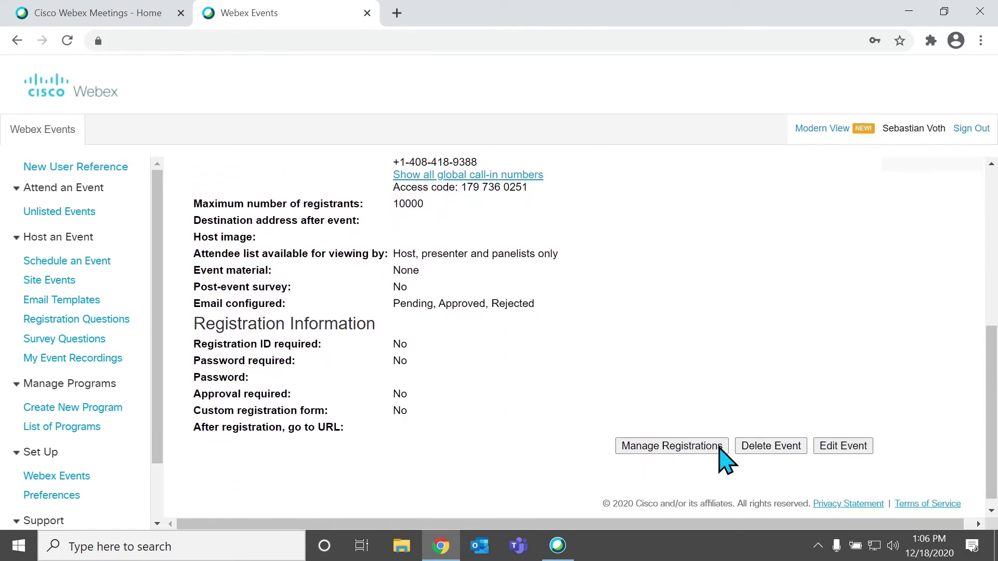
scroll(725, 367, up, 6)
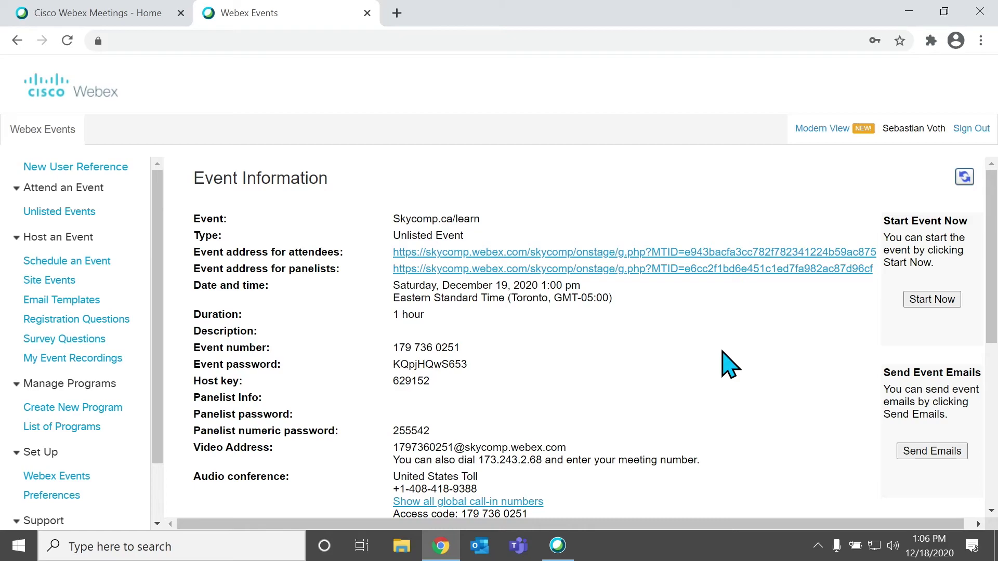
scroll(730, 366, down, 6)
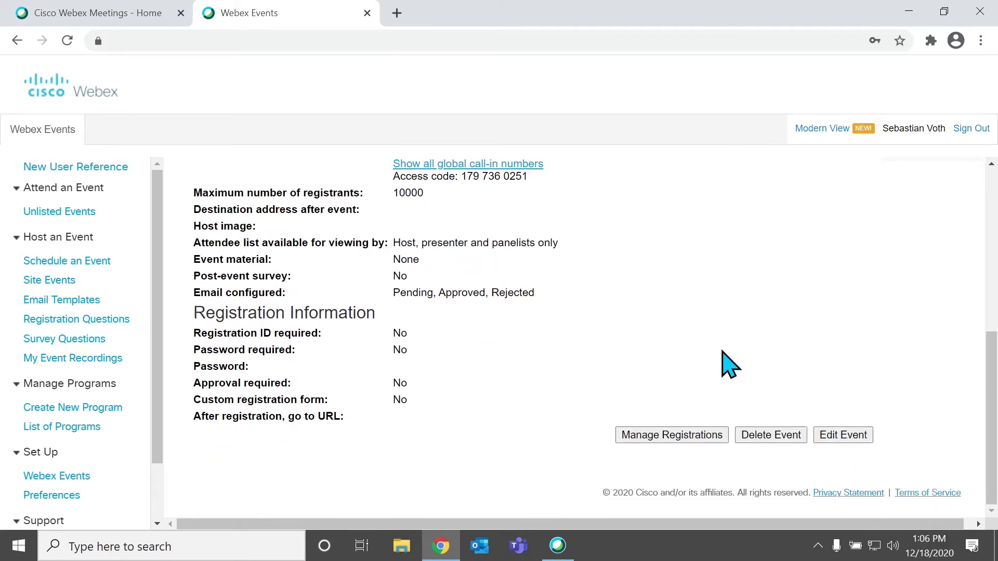
scroll(730, 367, up, 6)
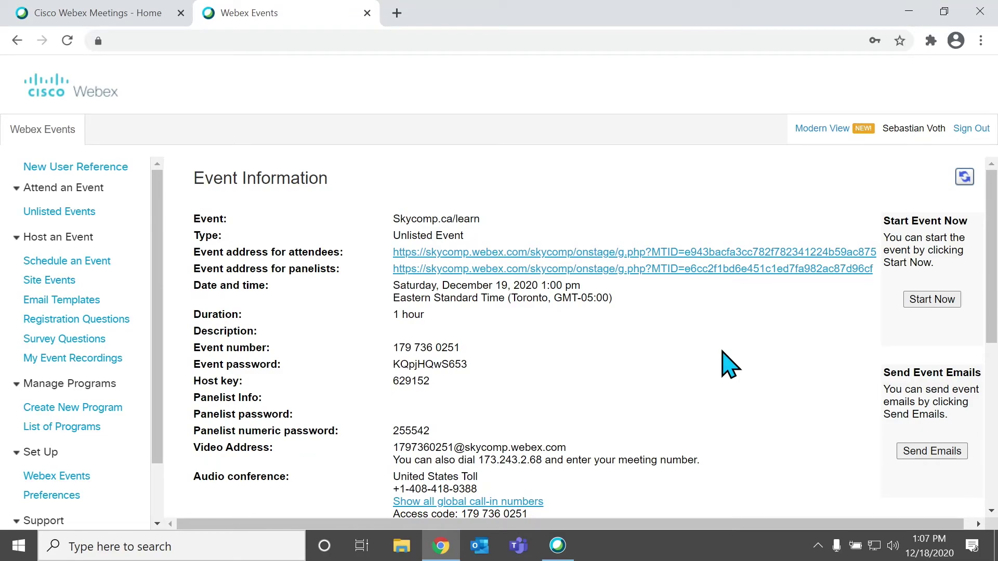
scroll(730, 366, down, 6)
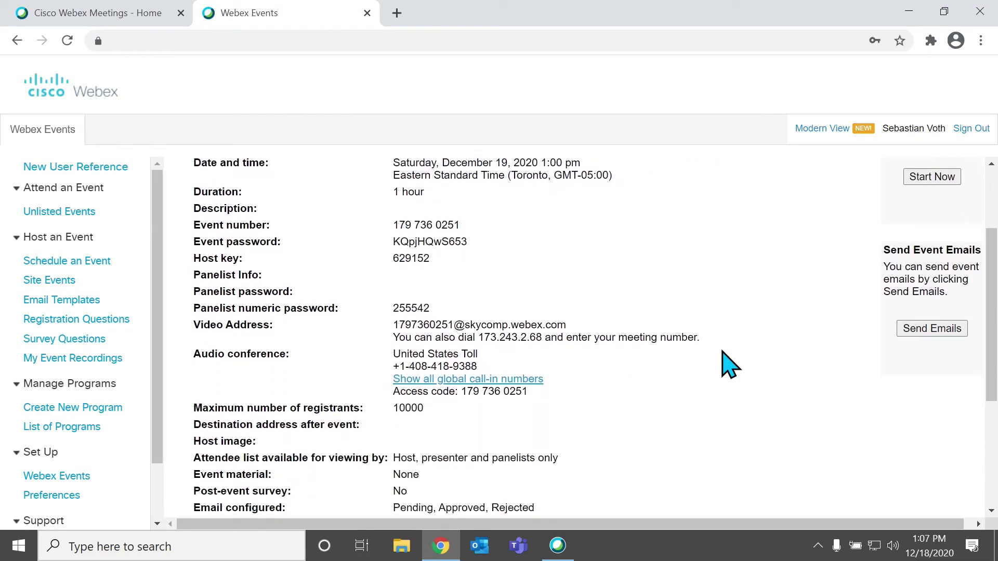
scroll(730, 366, up, 1)
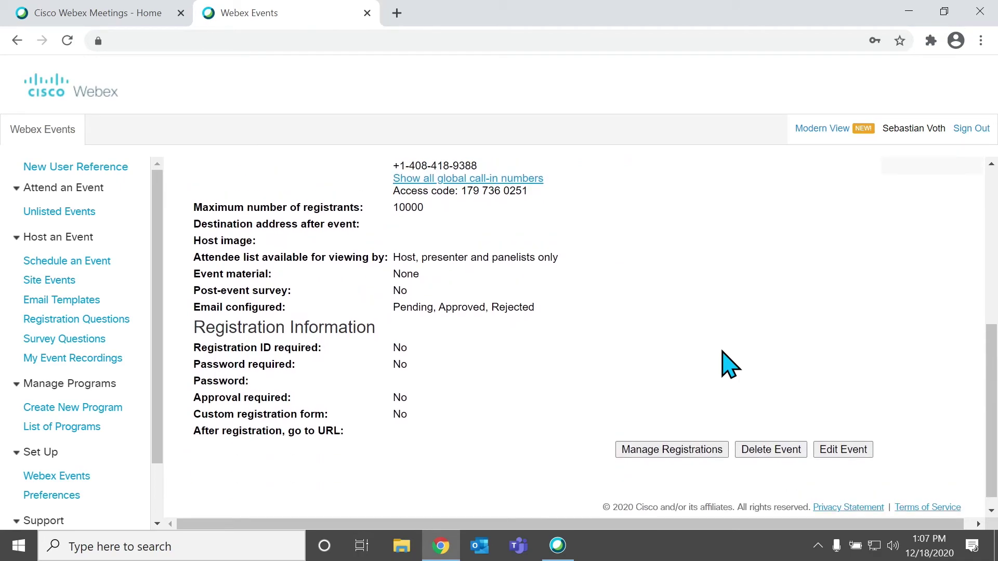
scroll(730, 366, down, 1)
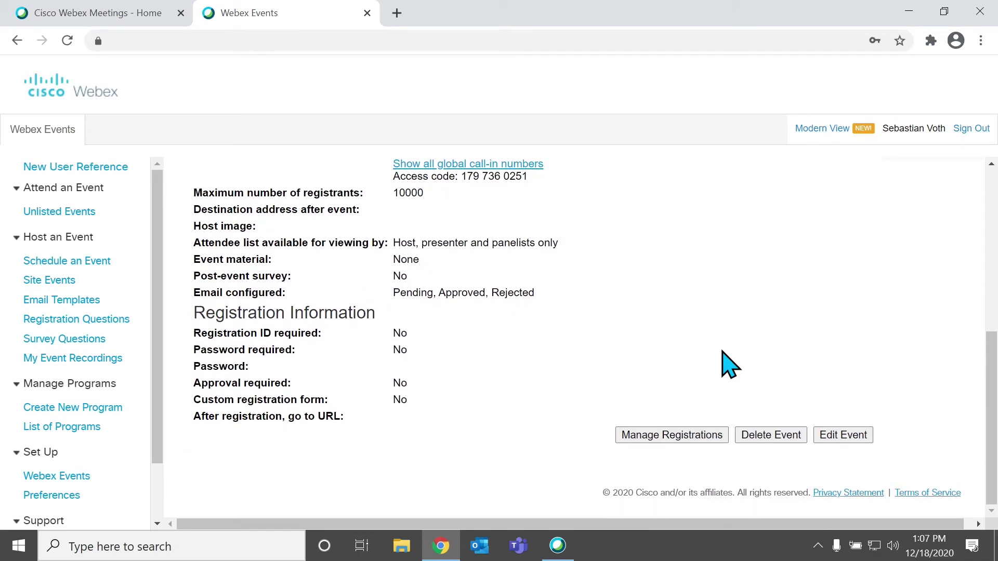
- Open Skycomp.ca/learn for editing and save it with Update This Event
click(845, 437)
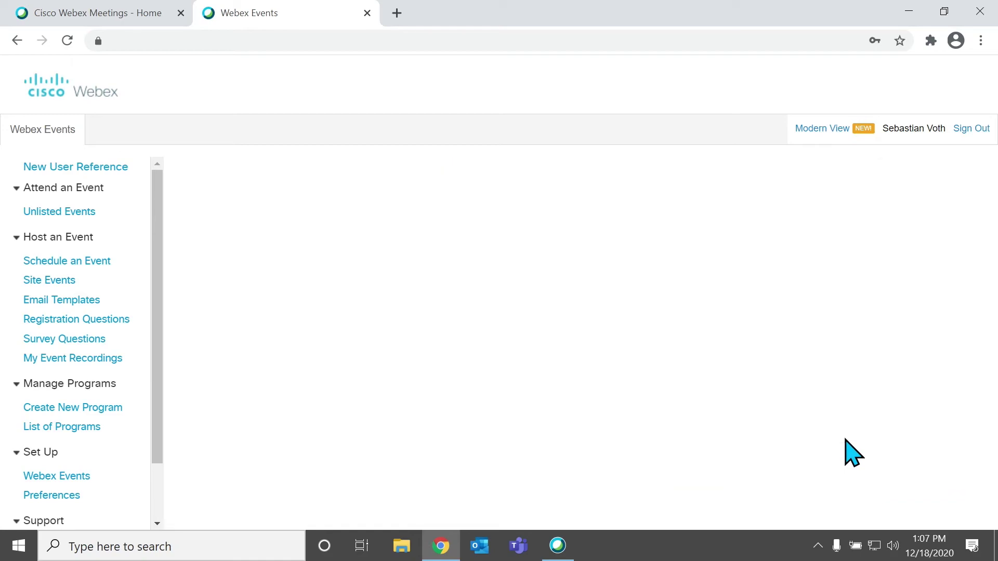
scroll(735, 407, down, 3)
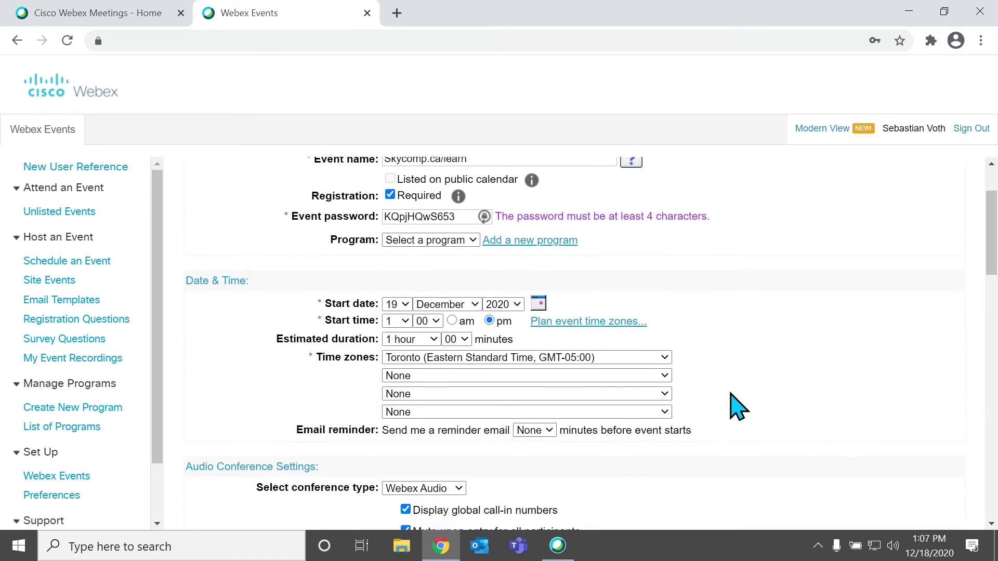
scroll(735, 408, down, 20)
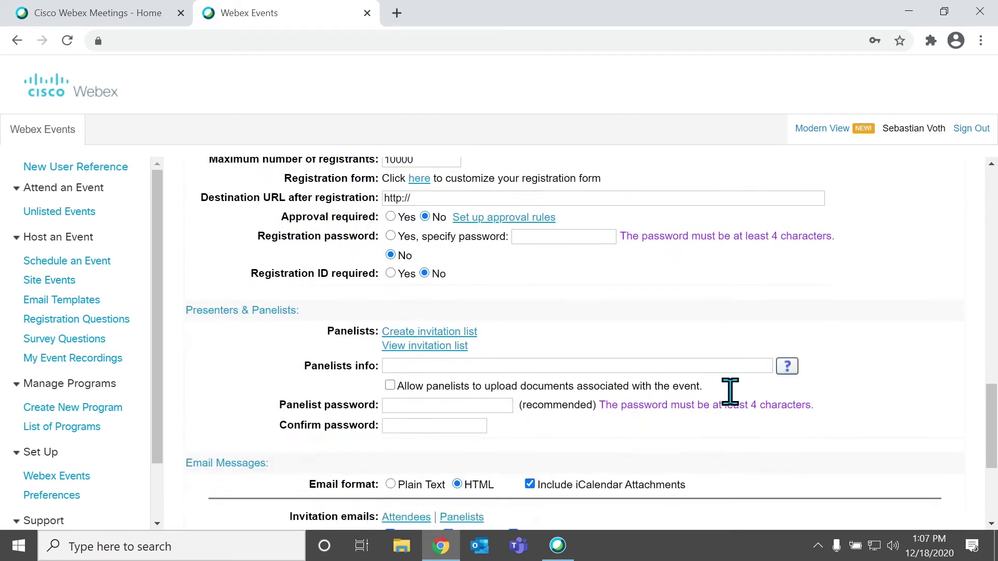
scroll(735, 408, down, 3)
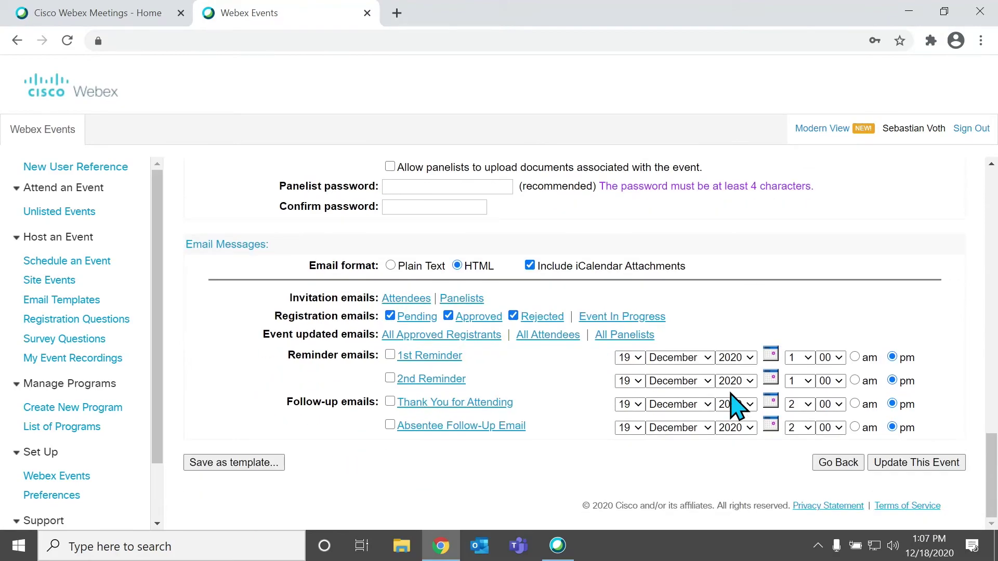
click(898, 463)
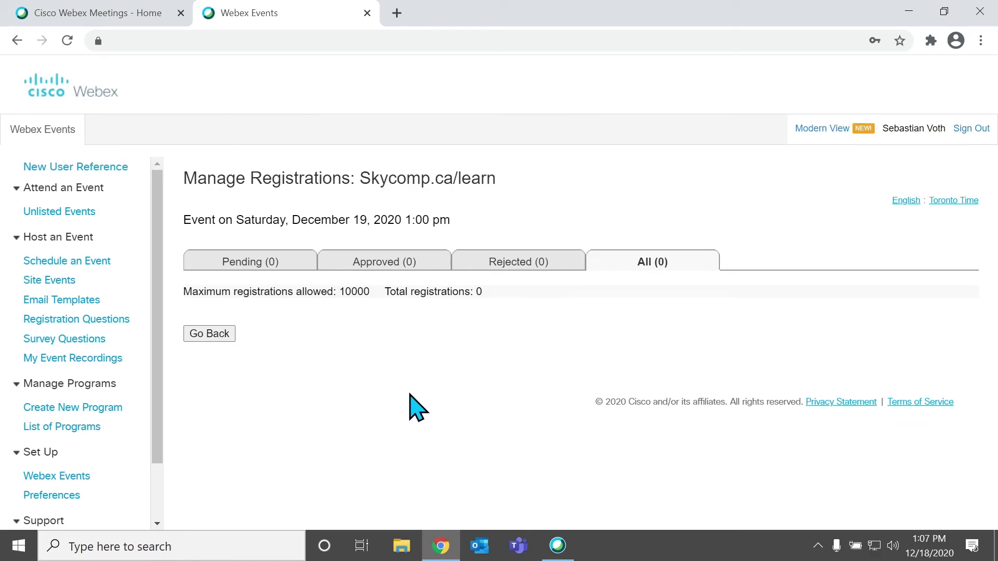
- View the Pending, then the Approved registration lists, both showing 0 registrations
click(263, 266)
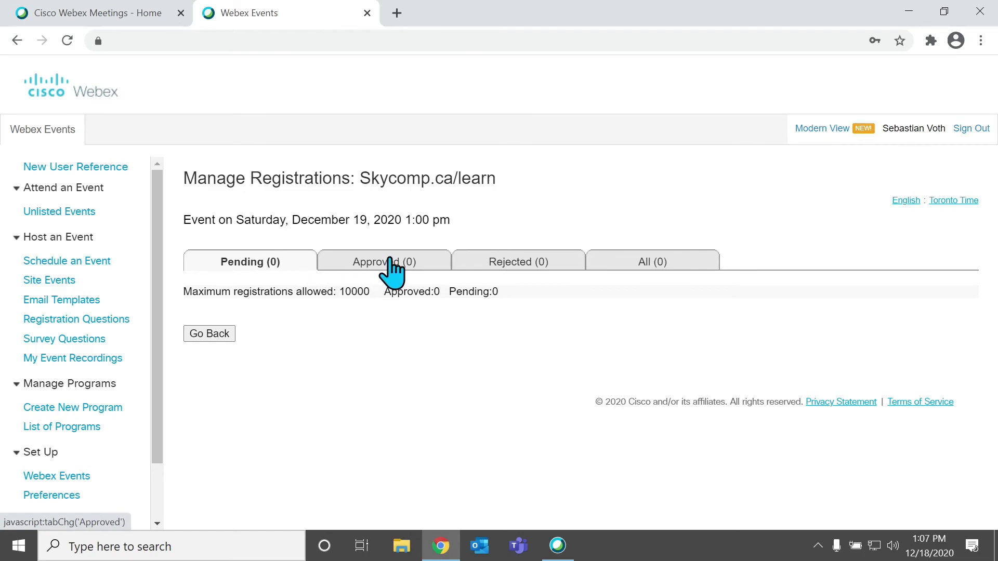
click(390, 270)
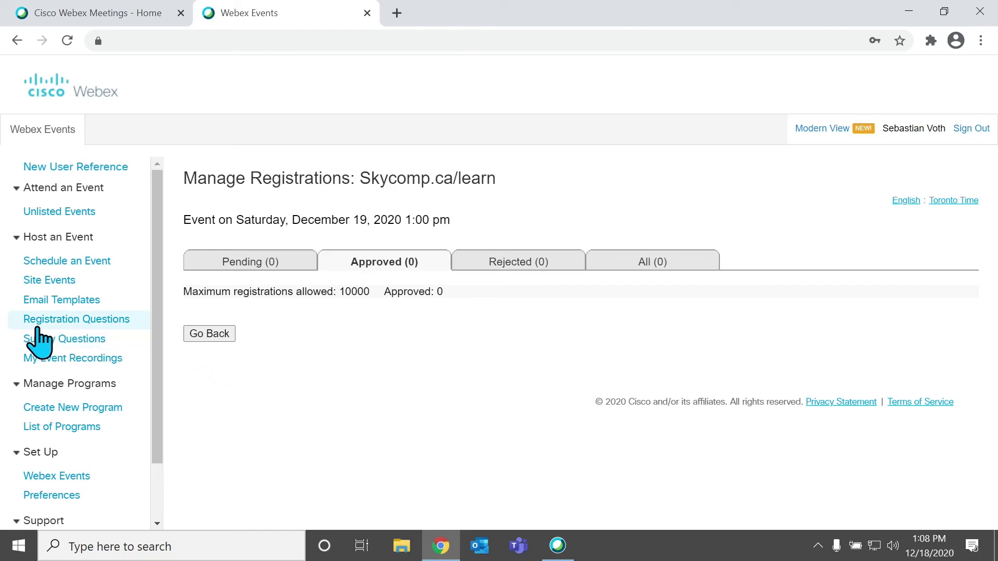
- Browse the four saved event recordings, then show the Absentee Follow-up email templates
click(107, 362)
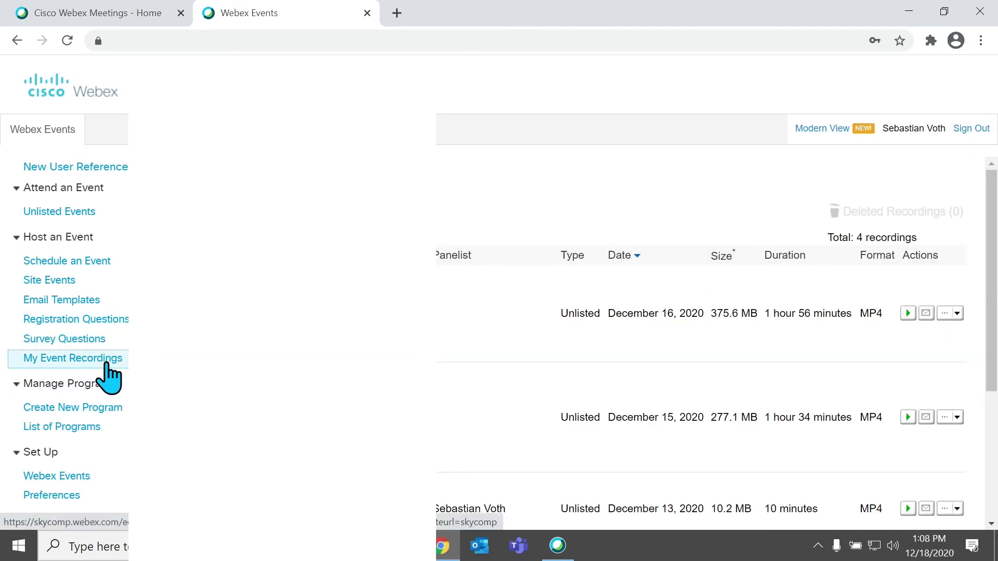
scroll(716, 342, down, 4)
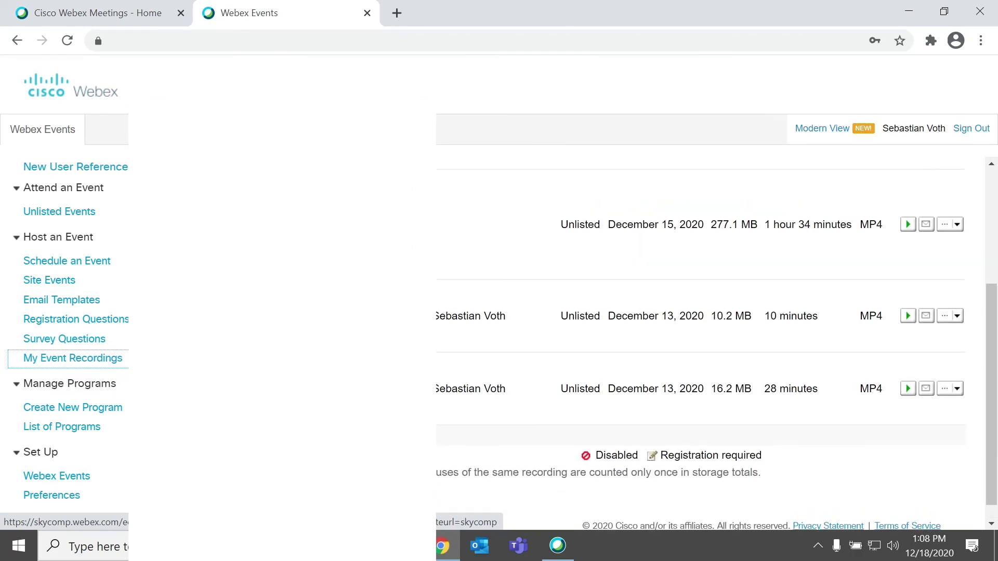
scroll(716, 342, up, 4)
scroll(716, 348, down, 4)
scroll(716, 347, up, 4)
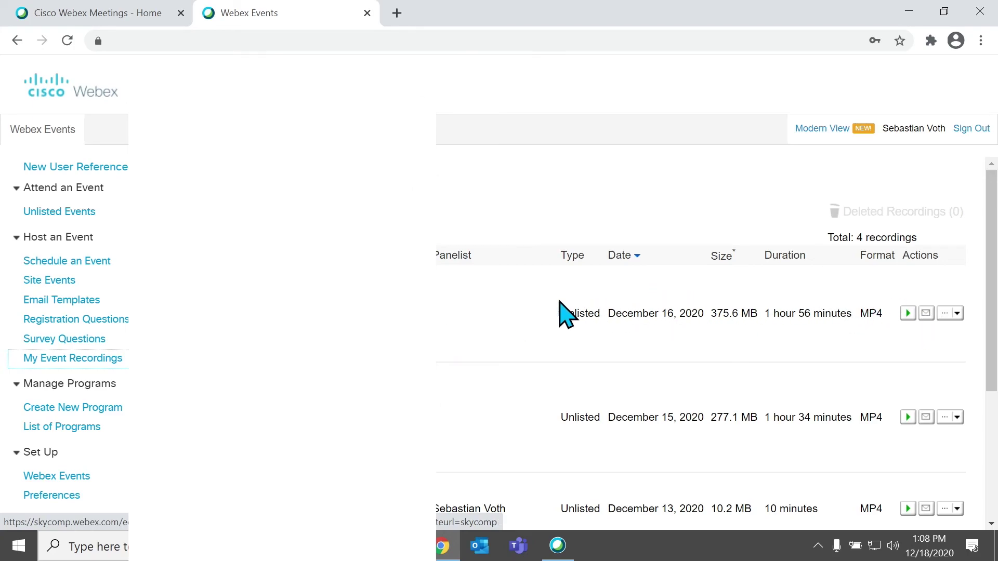
click(58, 305)
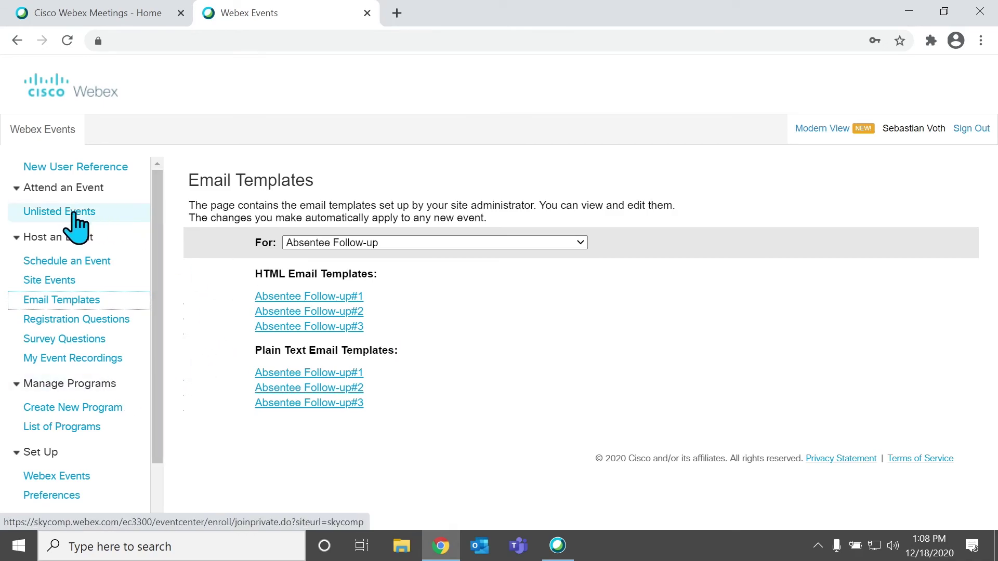
- Switch back to the Cisco Webex Meetings - Home tab showing the personal room
click(77, 16)
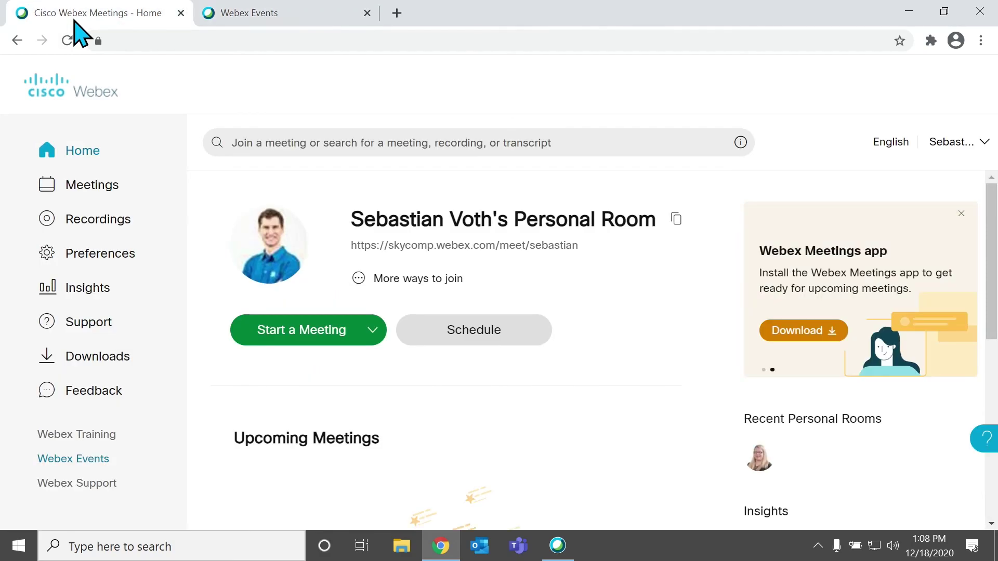